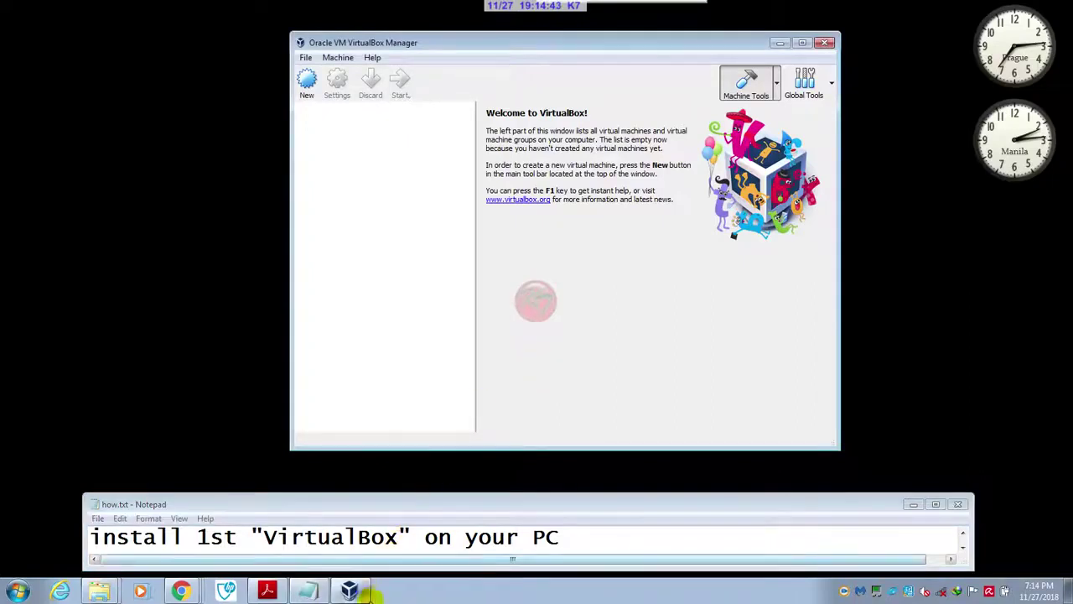
click(963, 548)
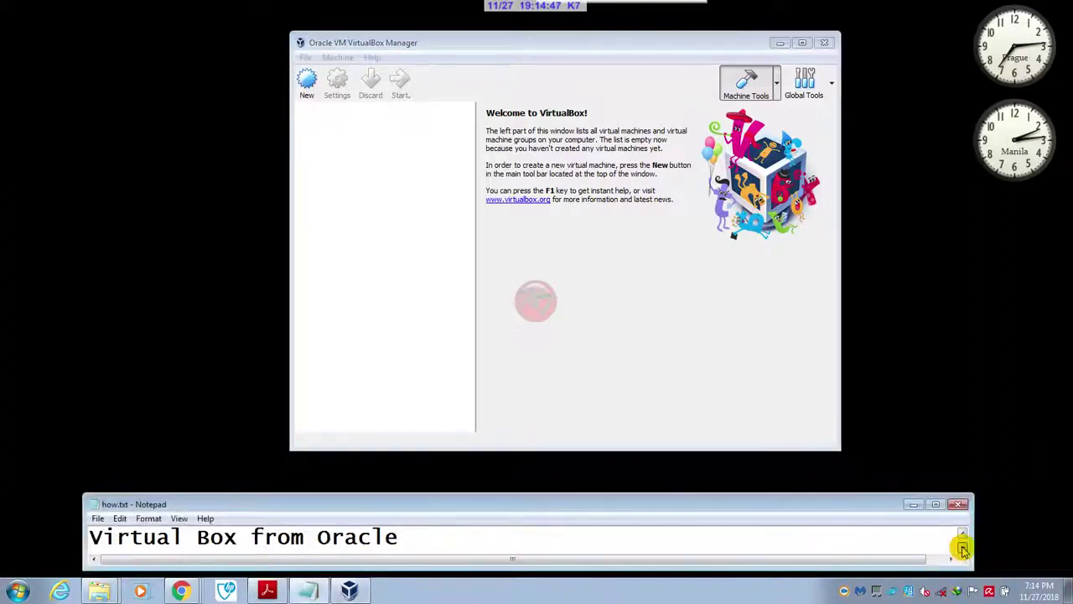
click(962, 548)
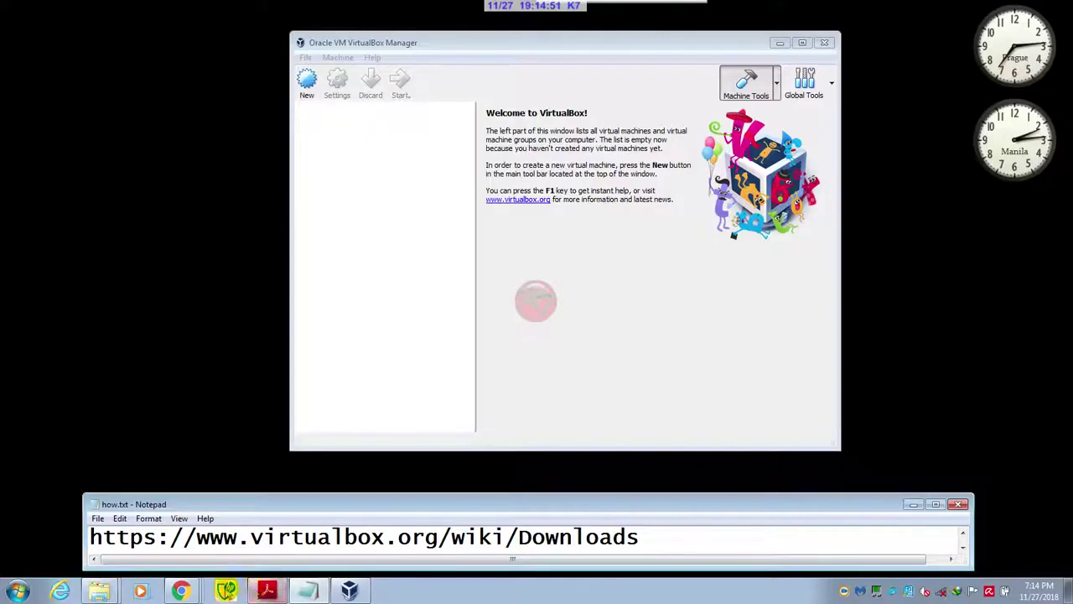
mouse_move(183, 590)
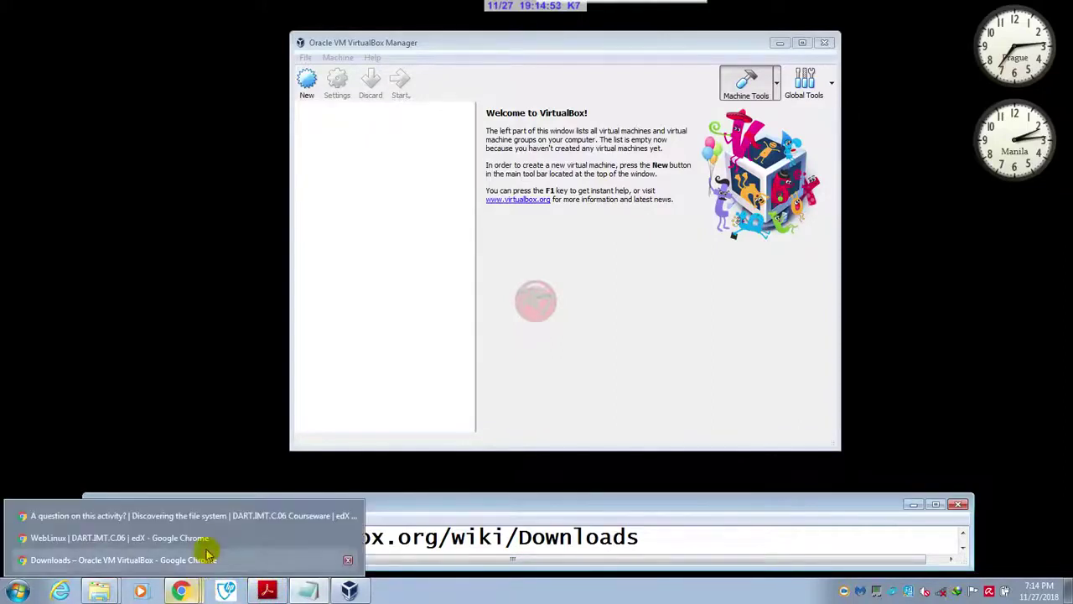
- Bring up the VirtualBox downloads page in Chrome, then minimize the browser
click(208, 557)
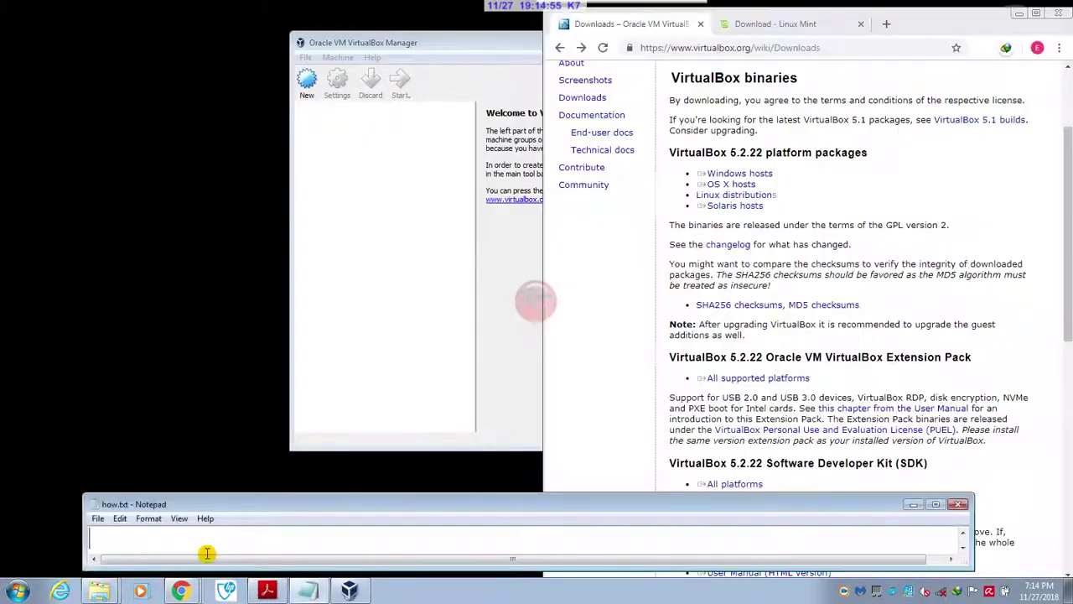
click(759, 173)
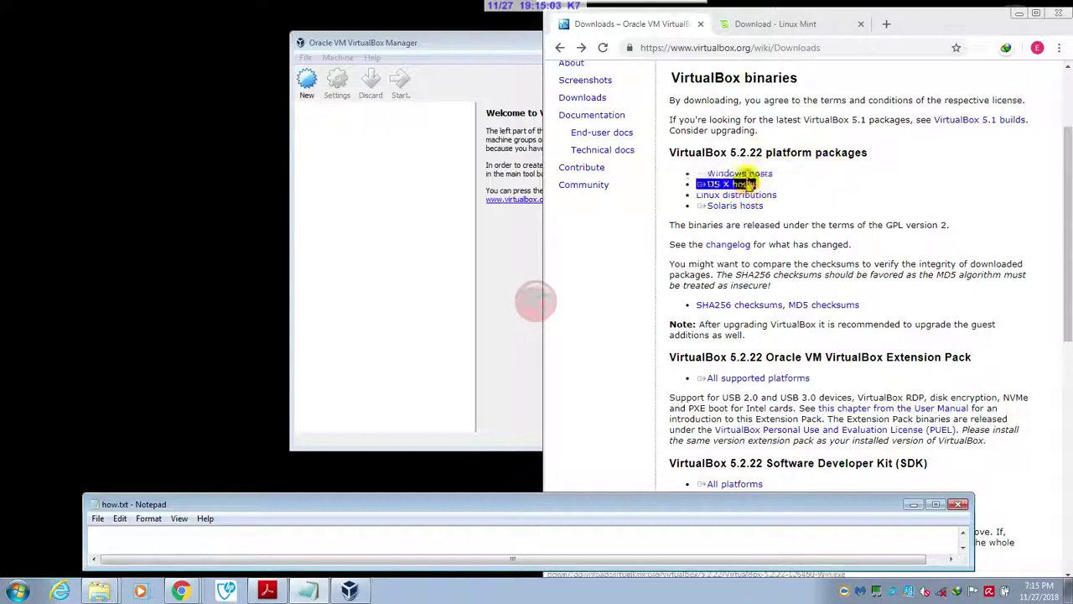
click(1019, 13)
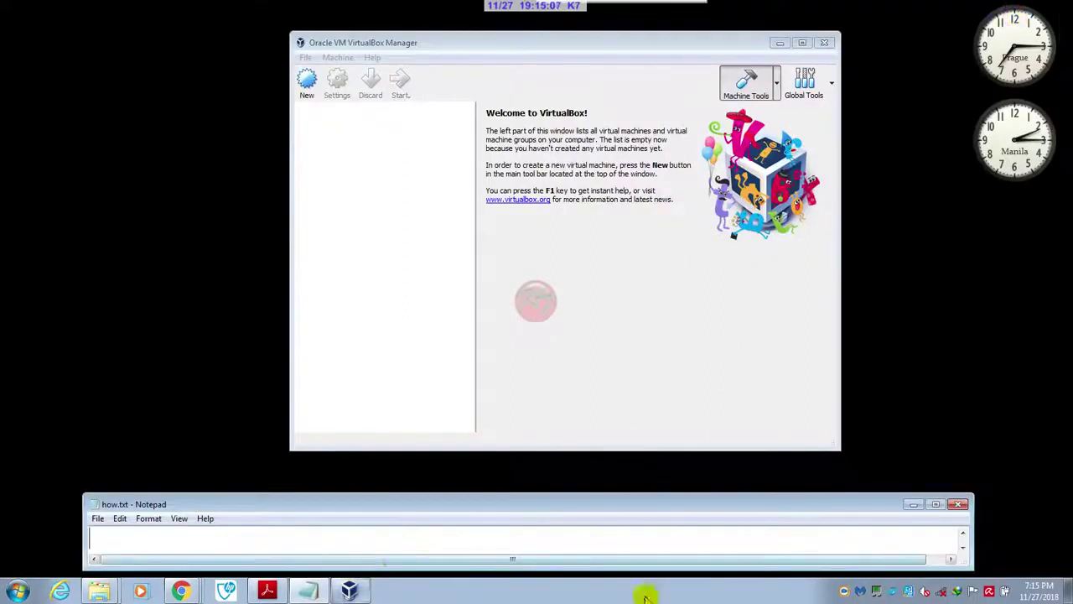
click(964, 549)
click(964, 550)
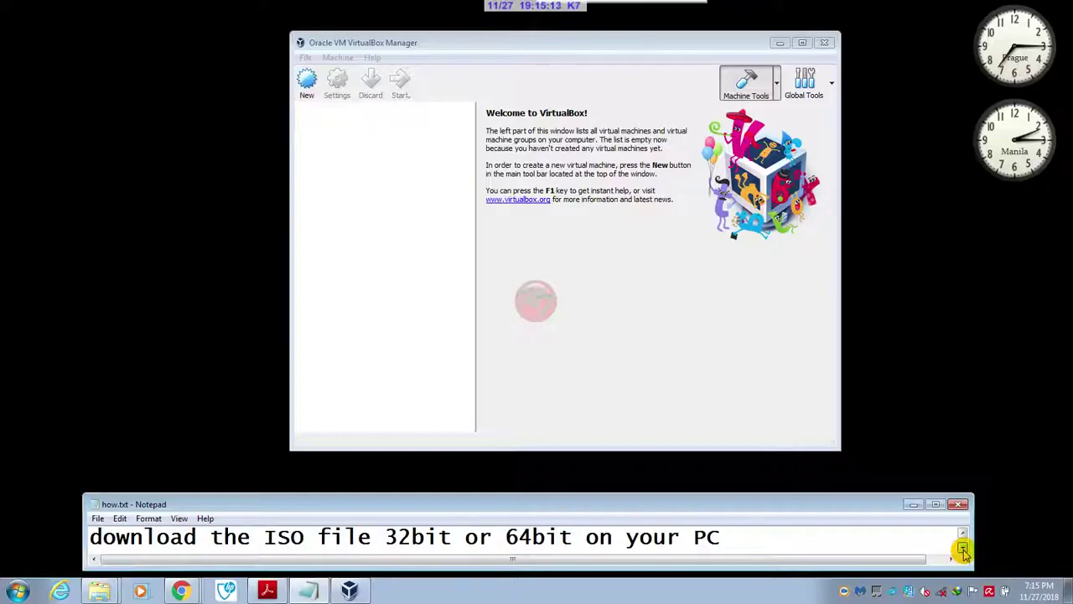
click(964, 549)
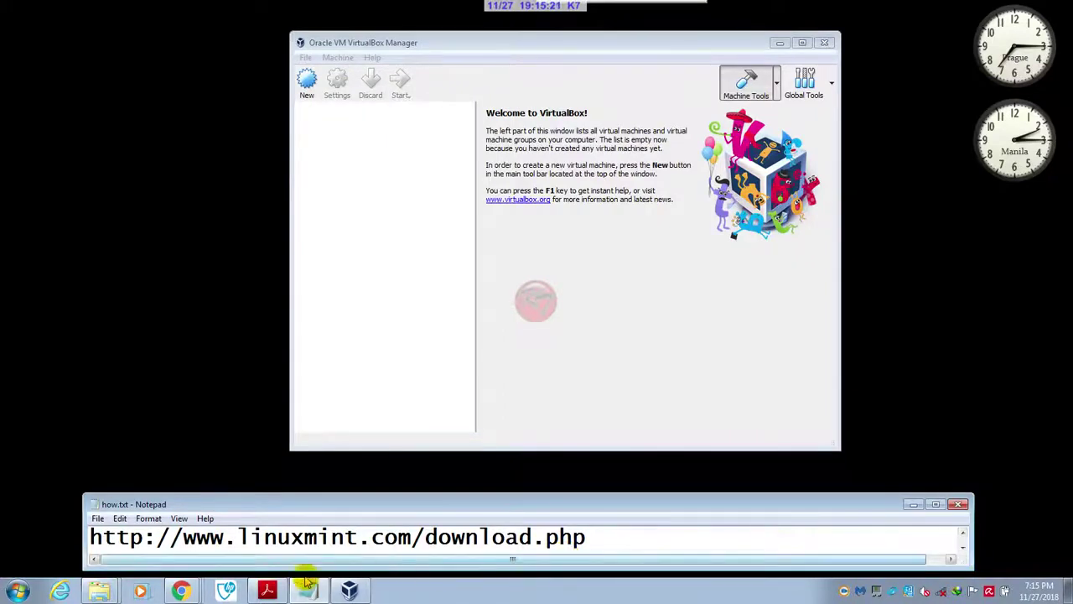
- View the Download - Linux Mint page in Chrome, then minimize the browser again
mouse_move(180, 593)
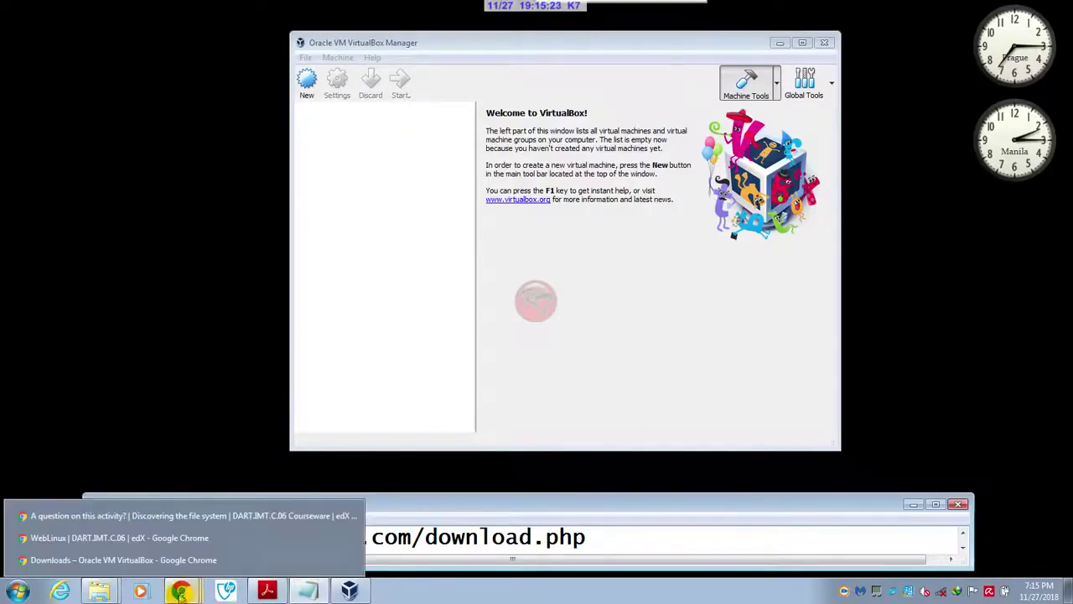
click(216, 561)
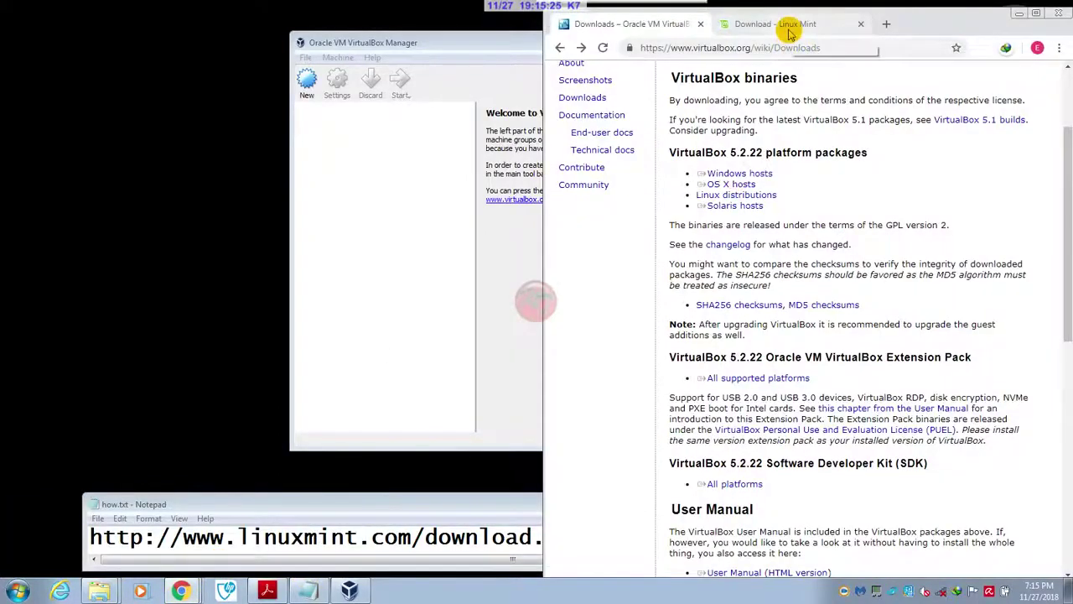
click(780, 25)
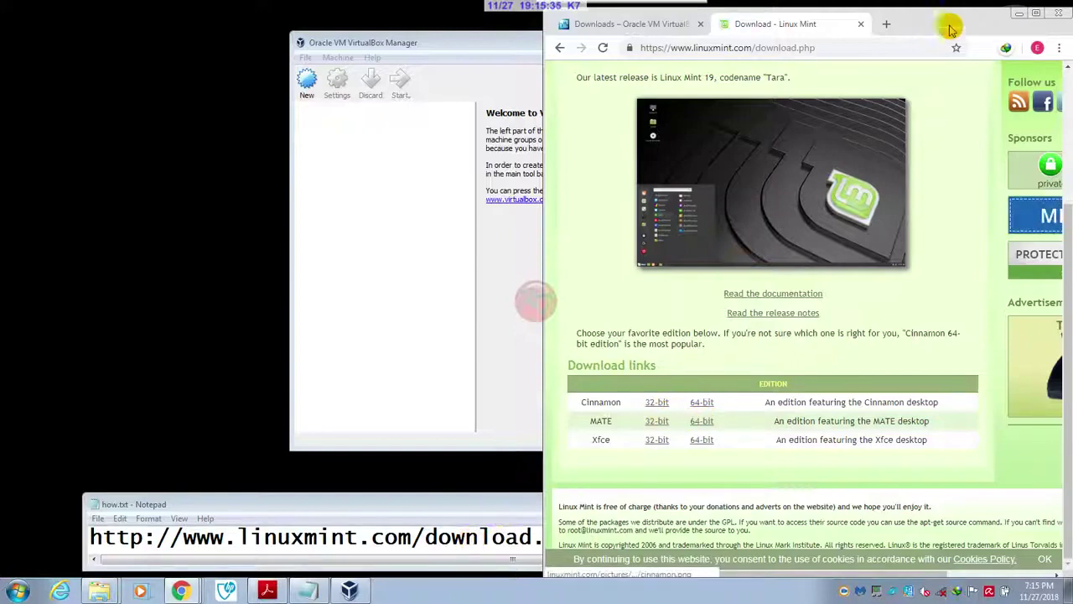
click(1019, 17)
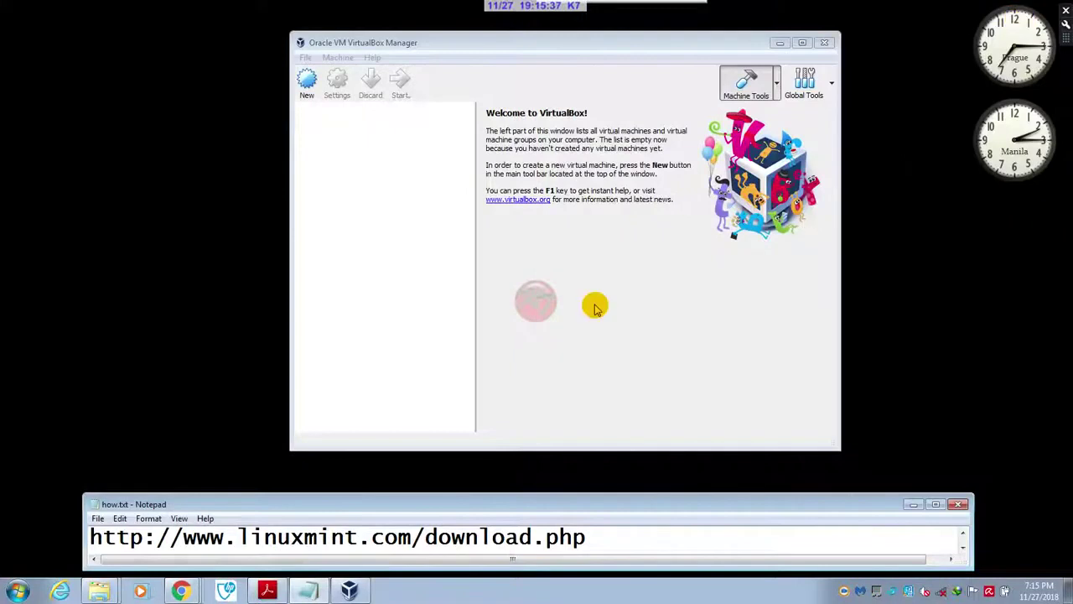
- Advance the notes and briefly show the folder holding the Linux Mint ISOs
click(963, 548)
click(962, 547)
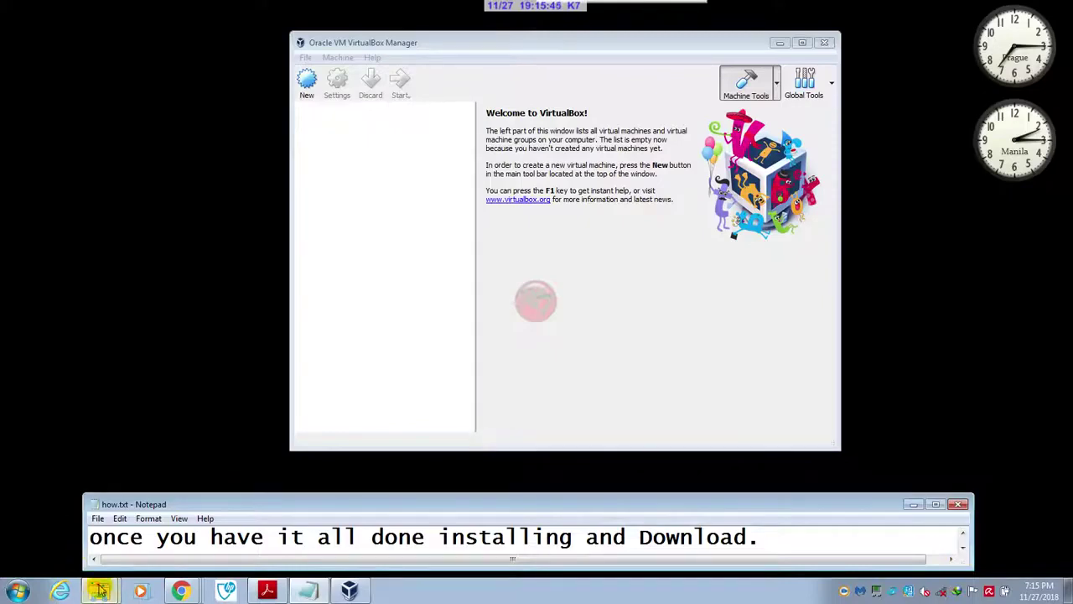
mouse_move(99, 591)
click(97, 545)
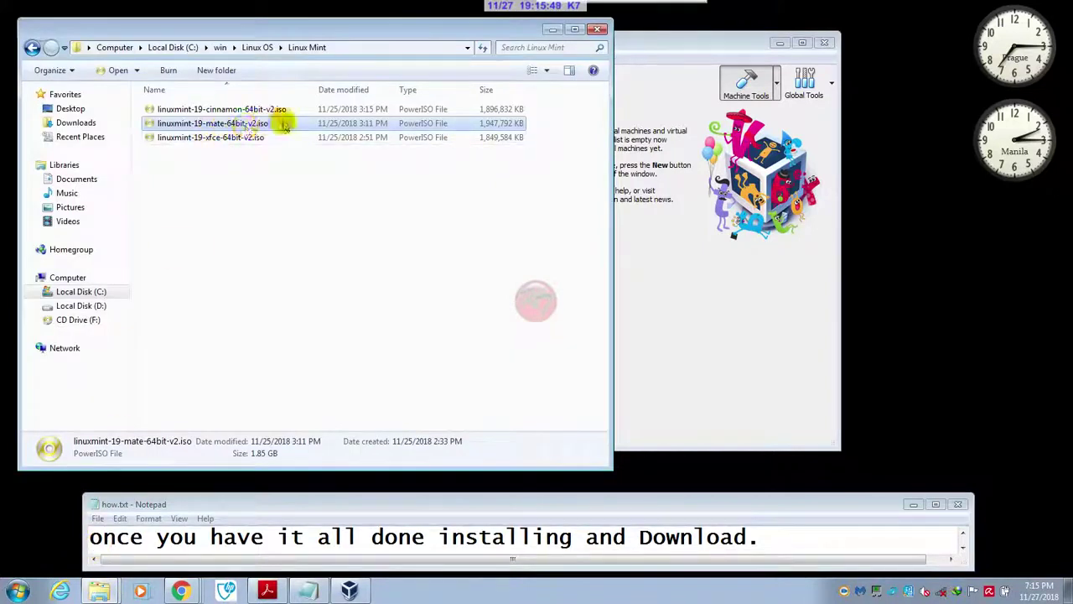
click(553, 30)
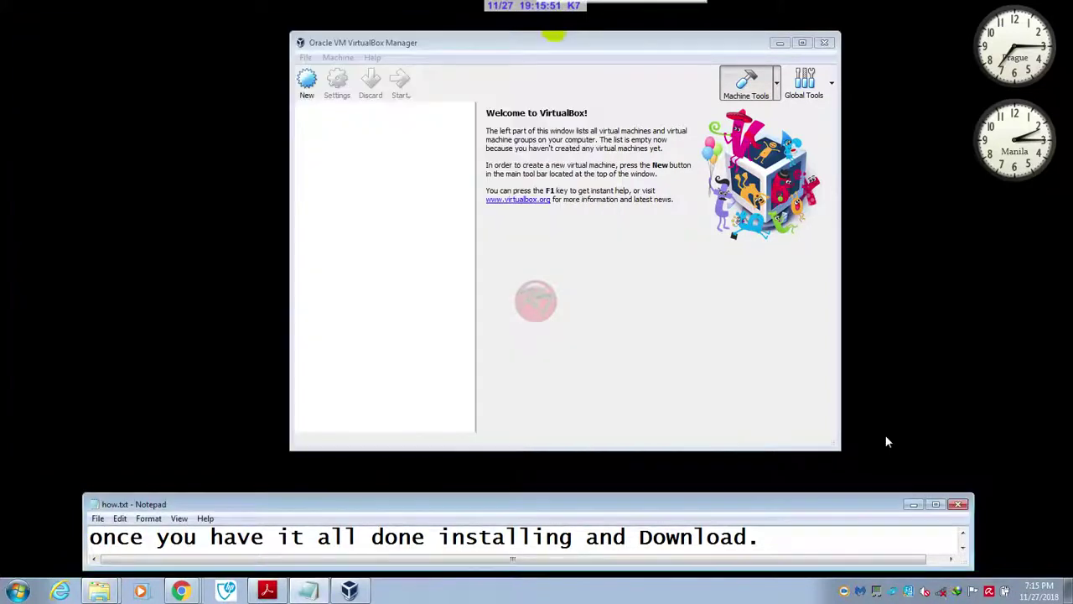
- Write a 'click New' line in the notes and move on to 'Operating System type Settings:'
click(946, 523)
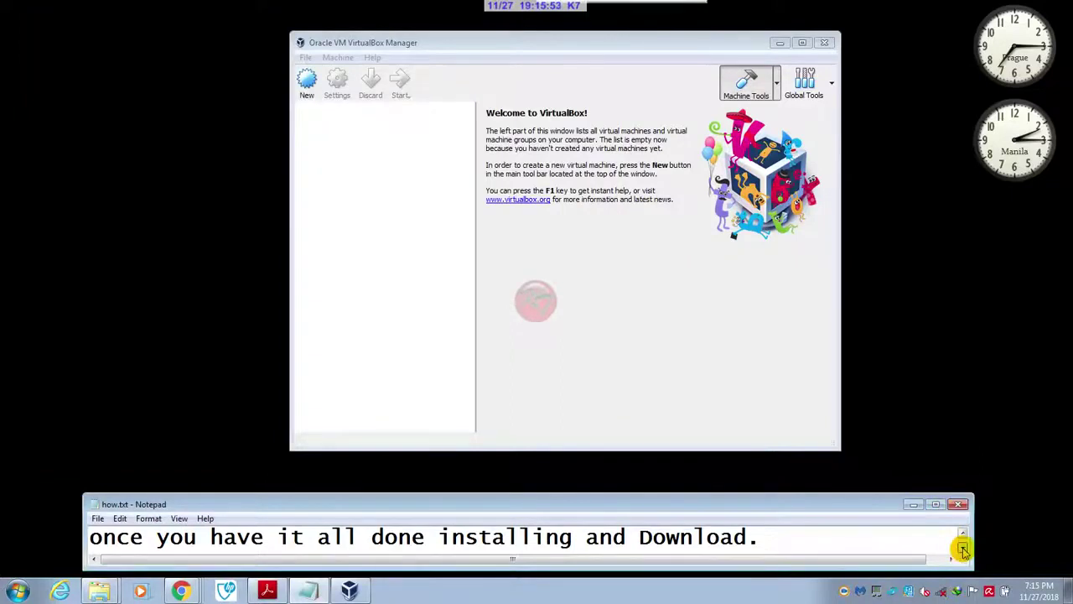
click(963, 550)
click(963, 550)
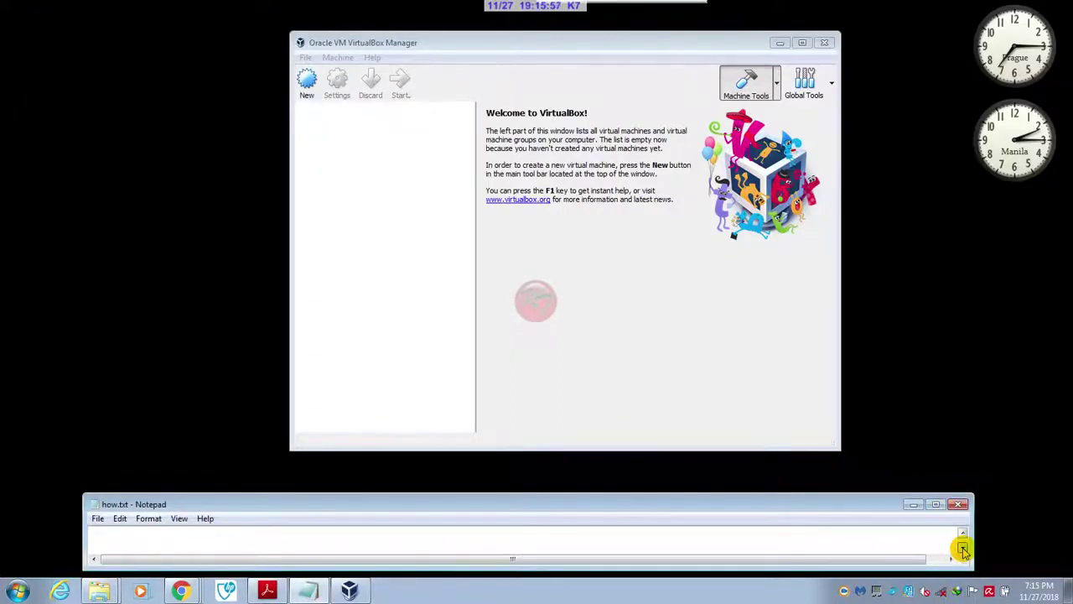
click(879, 537)
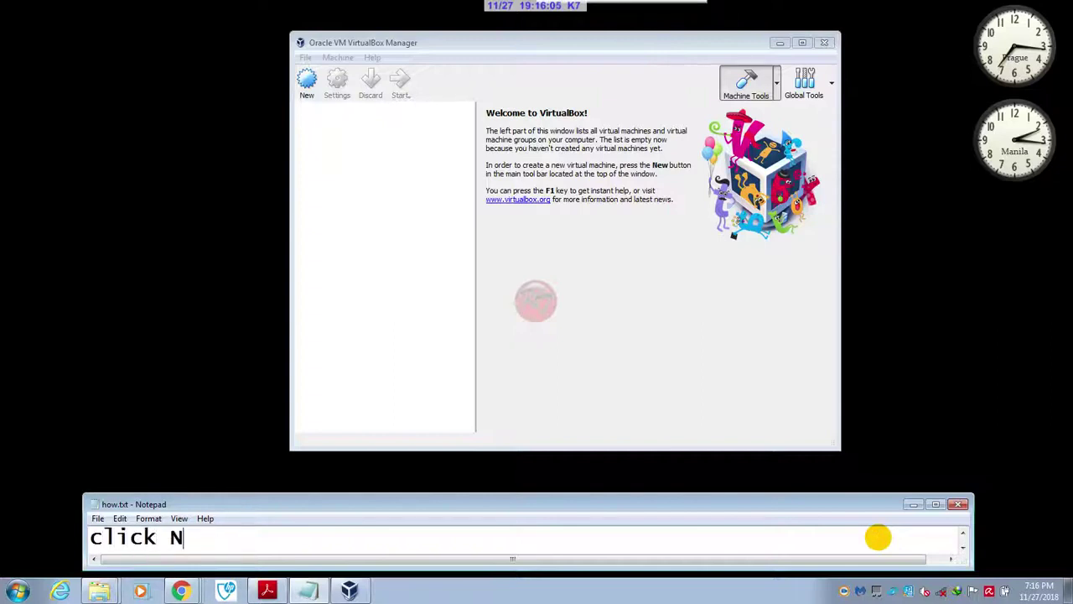
text(click New)
key(ctrl+a)
text(Operating System type Settings:)
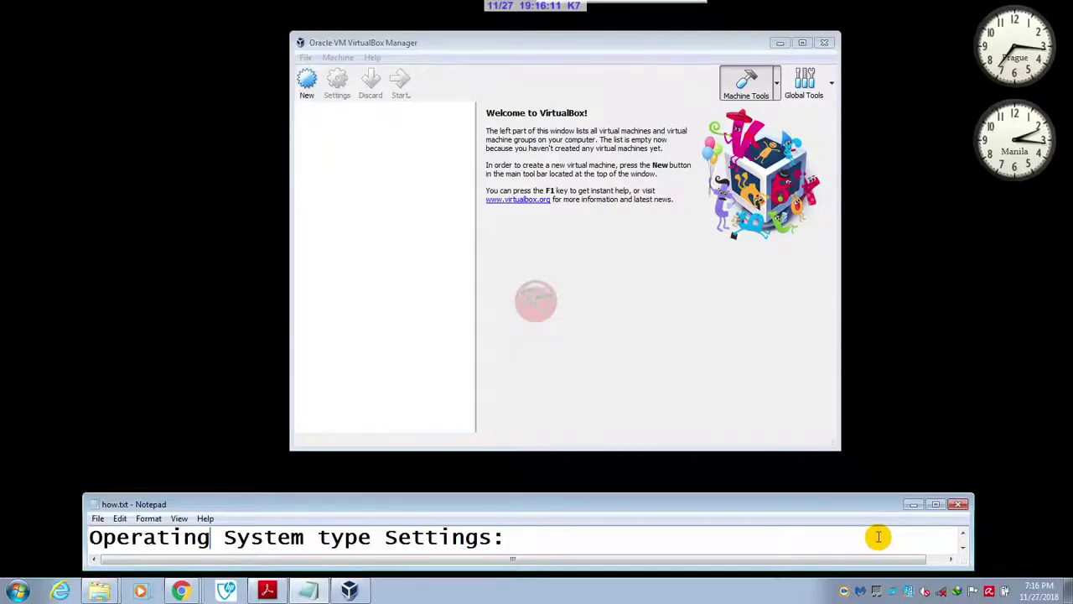
- Start a new virtual machine and name it Linux Mint 19 mate (Linux, Ubuntu 64-bit)
click(315, 82)
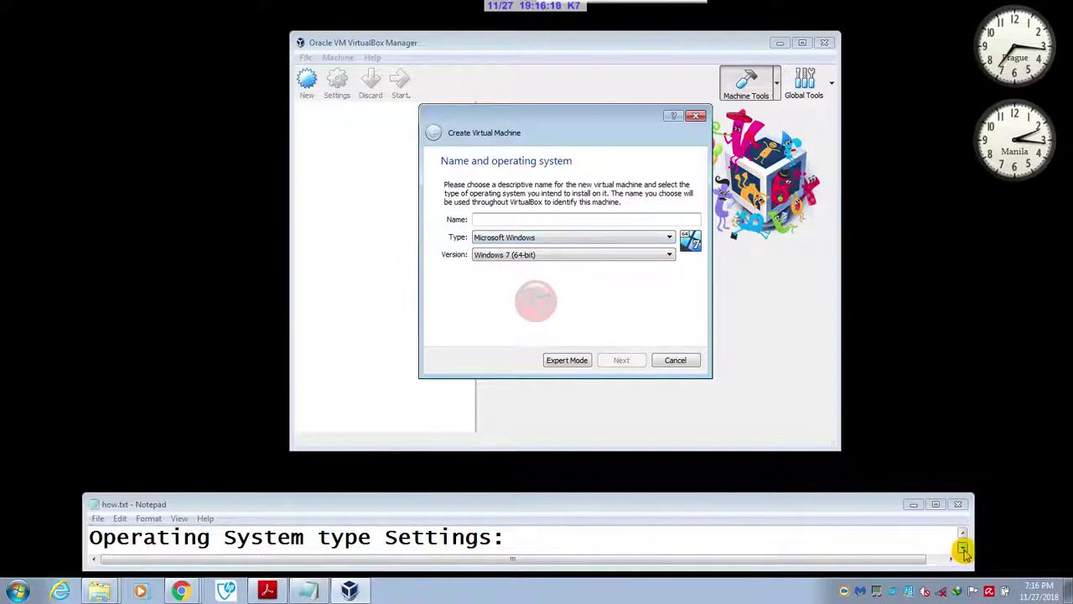
click(963, 548)
click(963, 548)
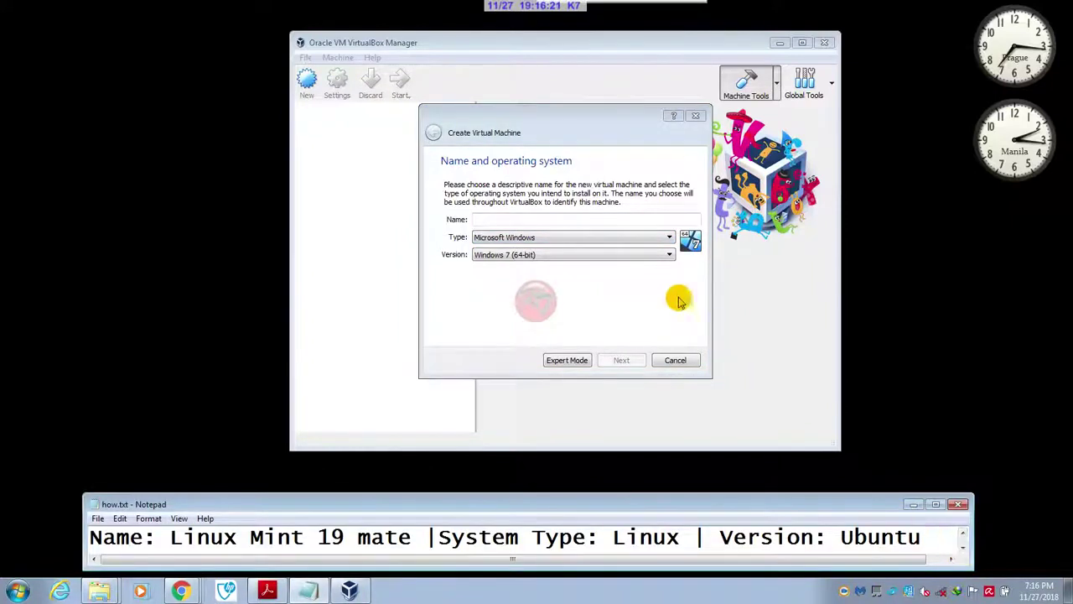
click(596, 220)
text(Li)
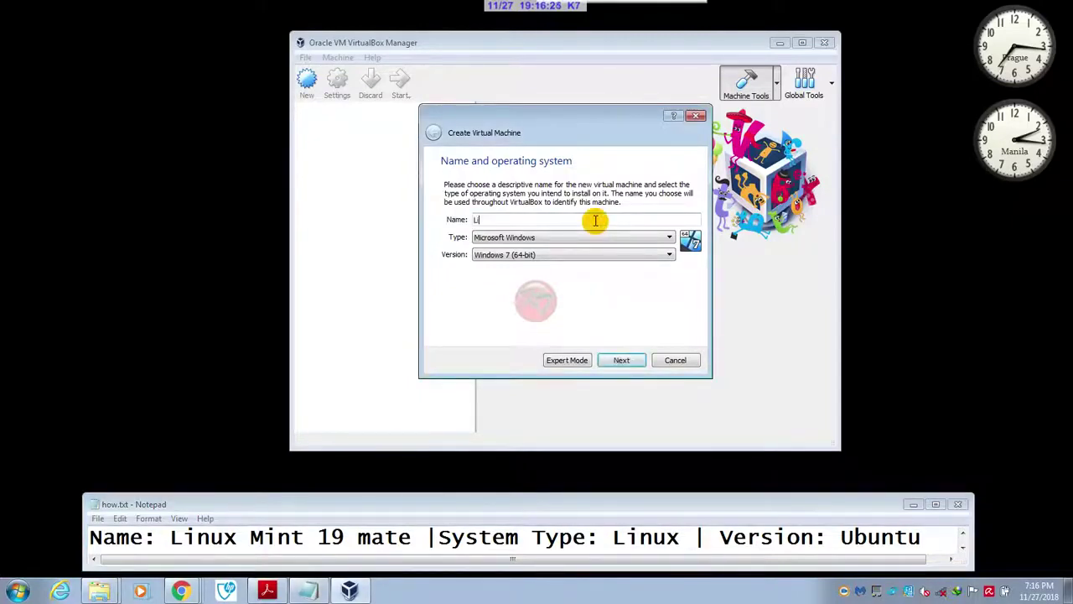
text(nux)
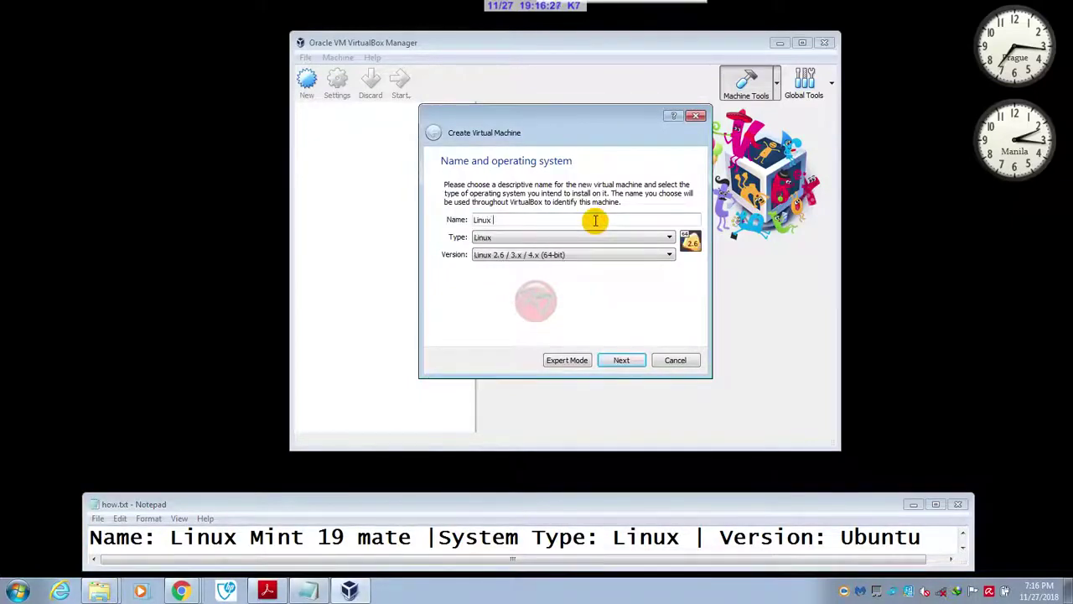
text( Mint 19 mate)
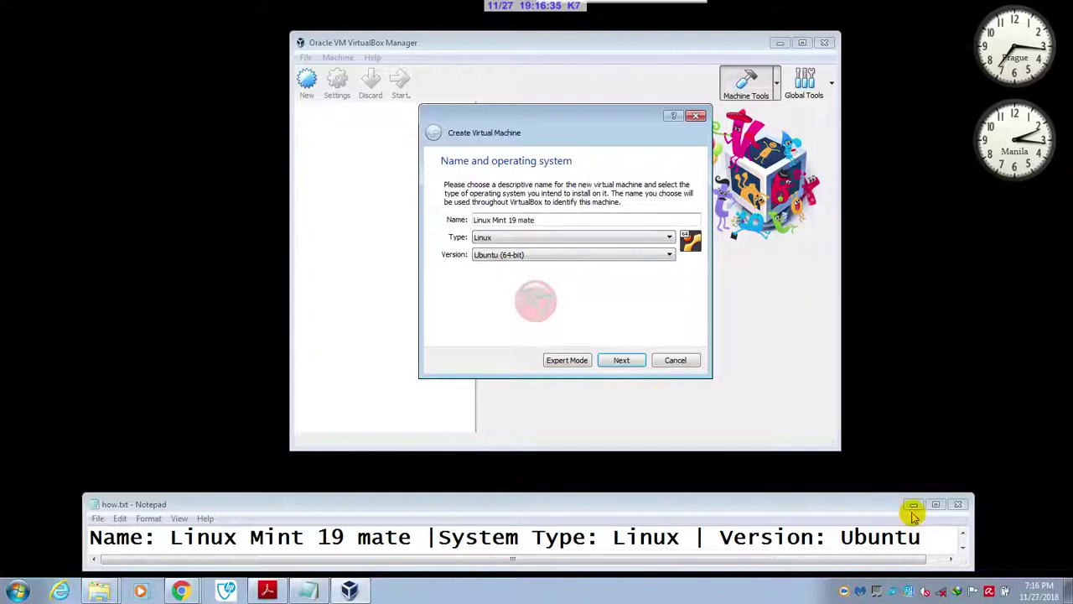
- Continue the wizard to the Memory size page, which suggests 1024 MB
click(963, 549)
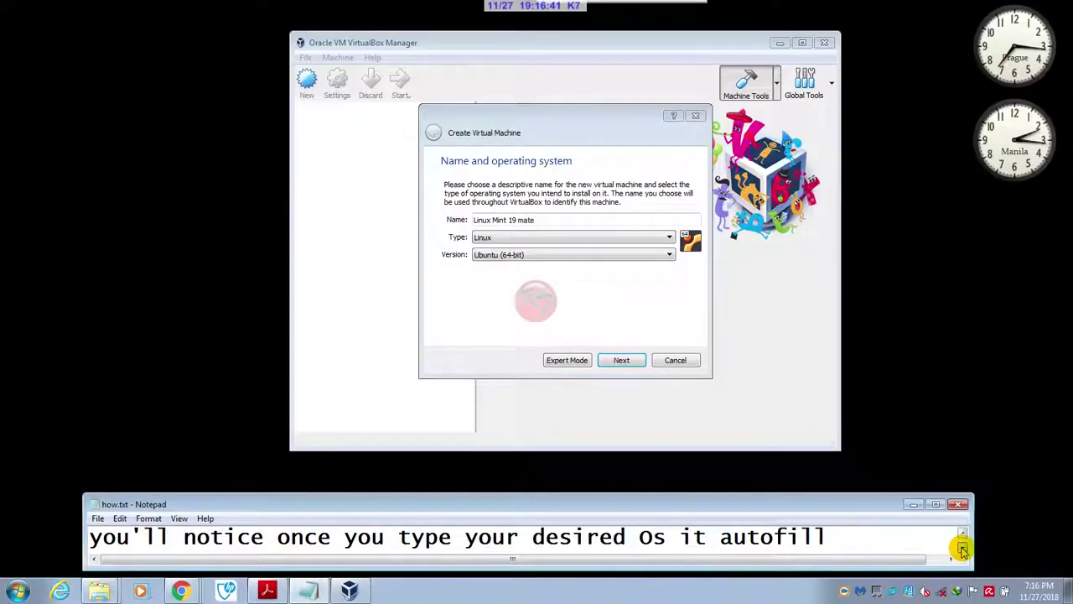
click(962, 550)
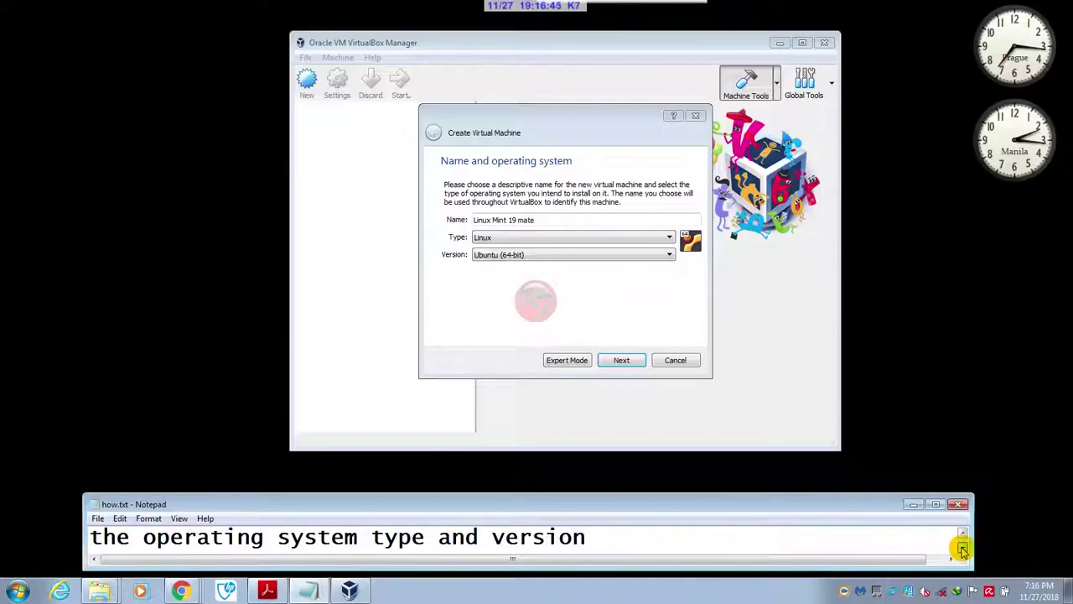
click(963, 549)
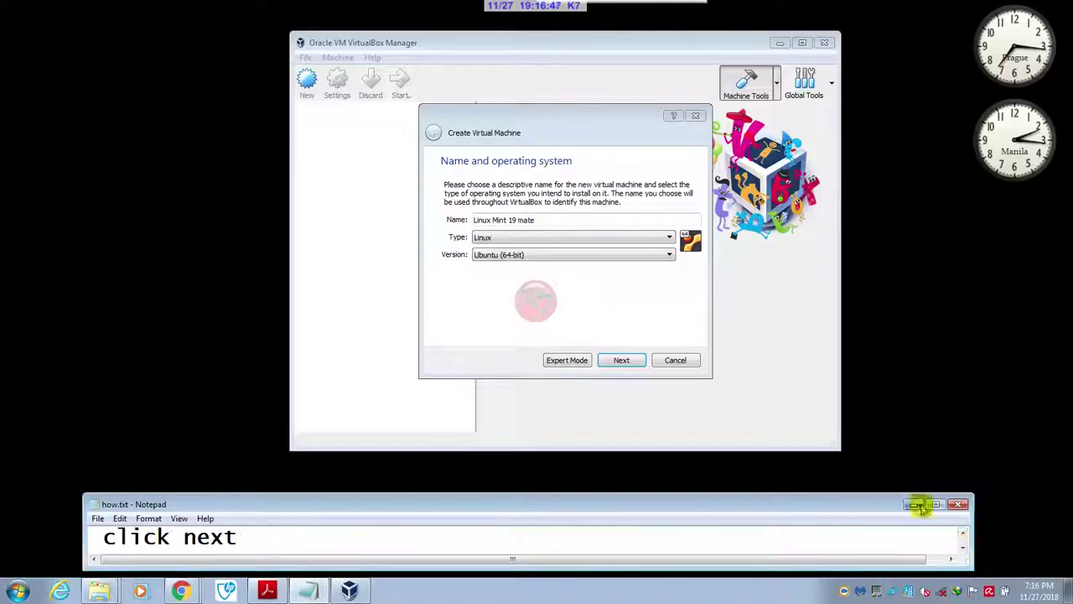
click(625, 361)
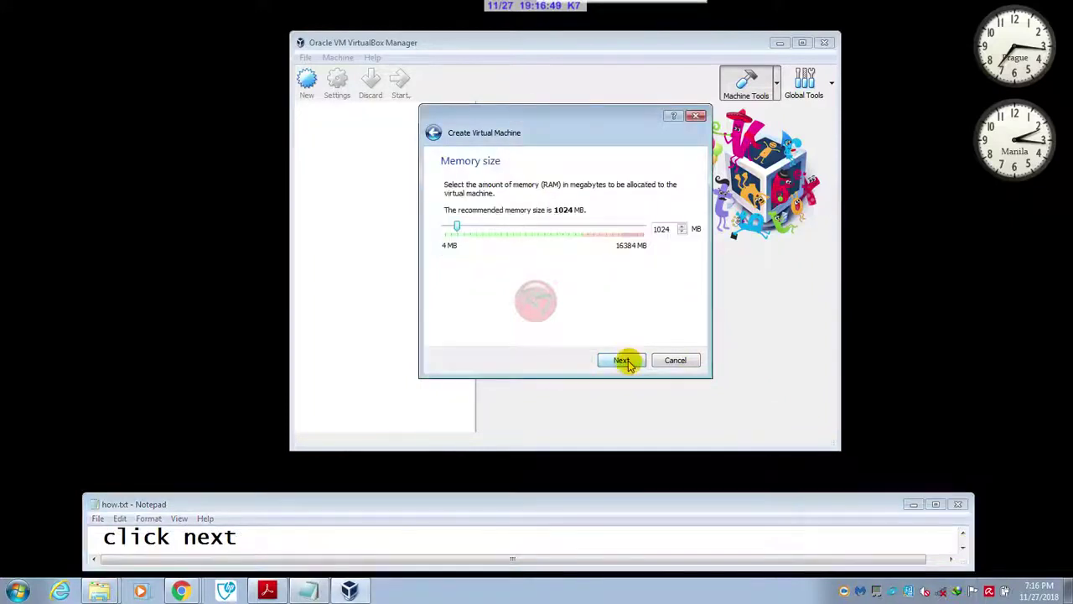
click(963, 549)
- Keep the default 1024 MB of memory and move to the hard disk step
click(963, 549)
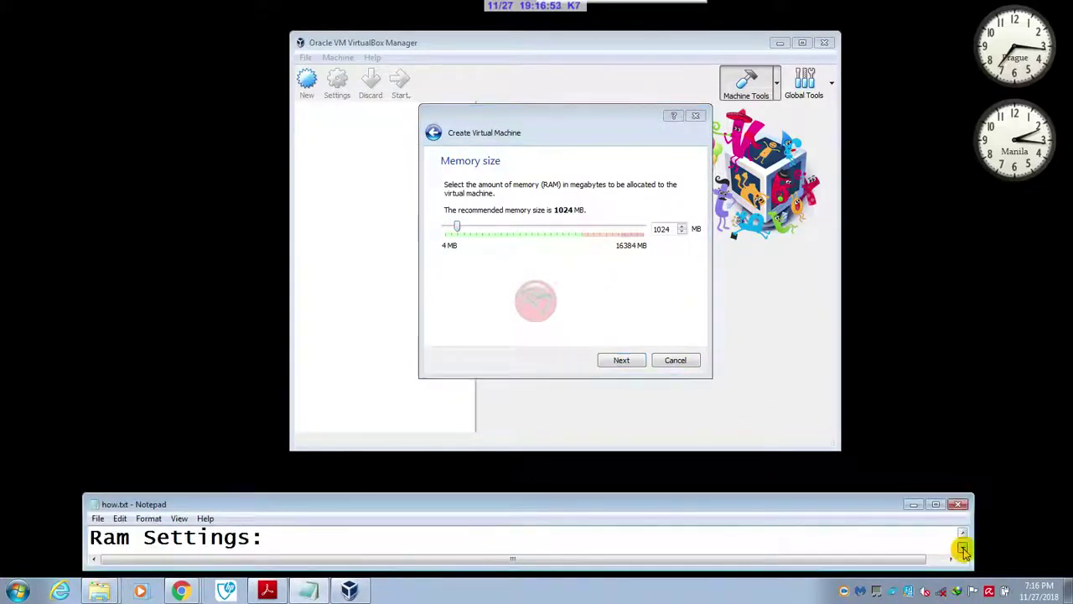
click(963, 549)
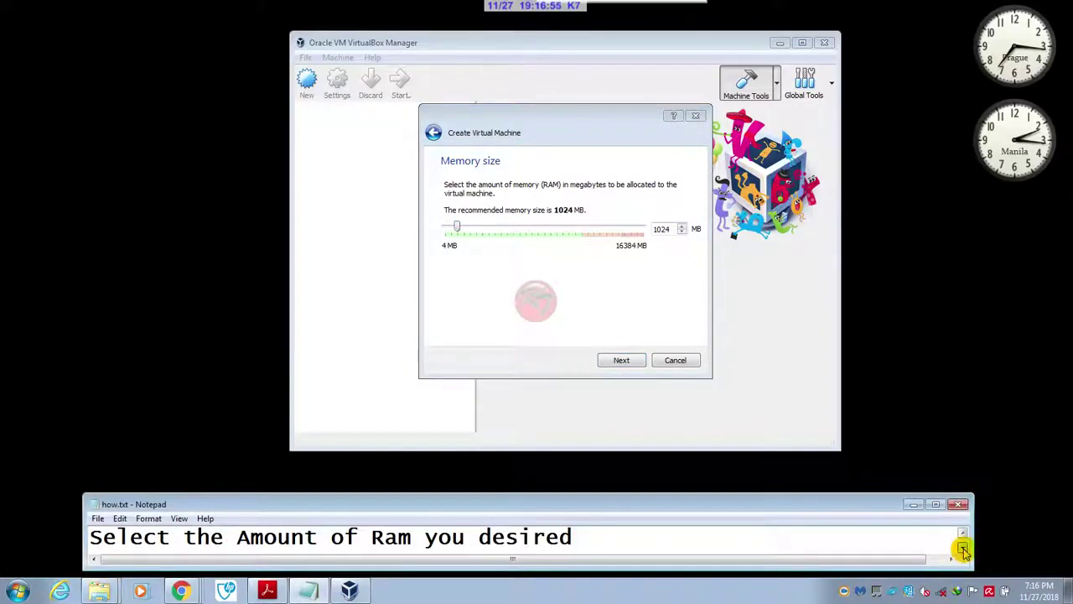
click(963, 549)
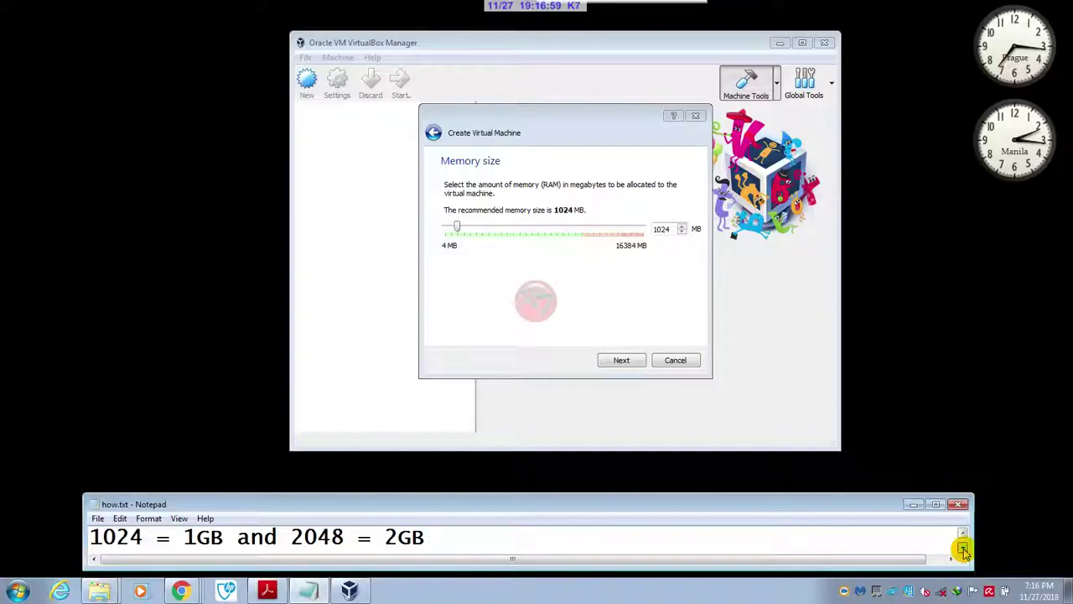
click(964, 549)
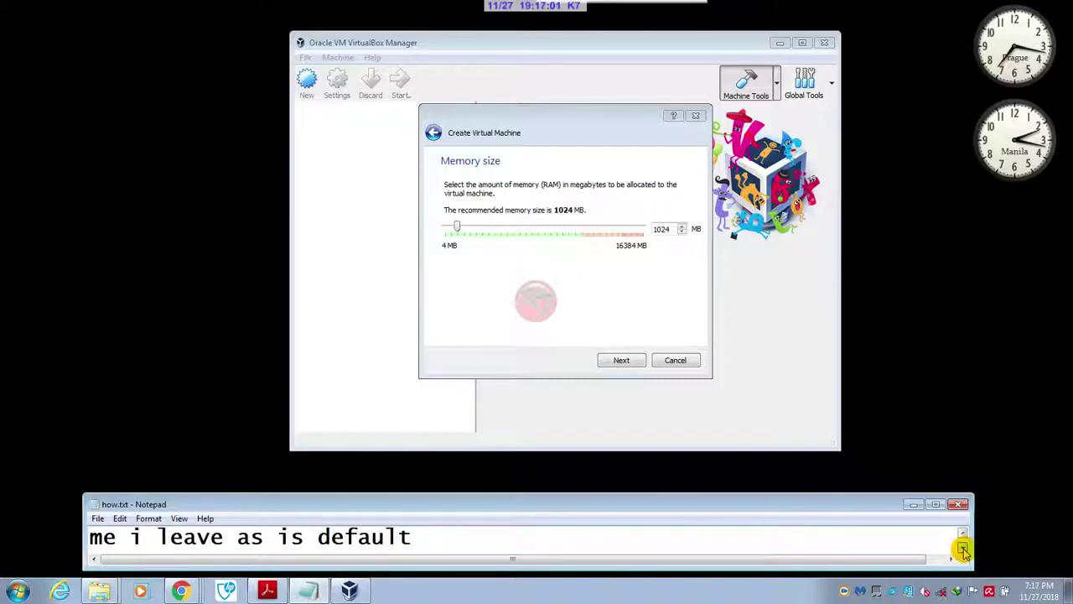
click(964, 550)
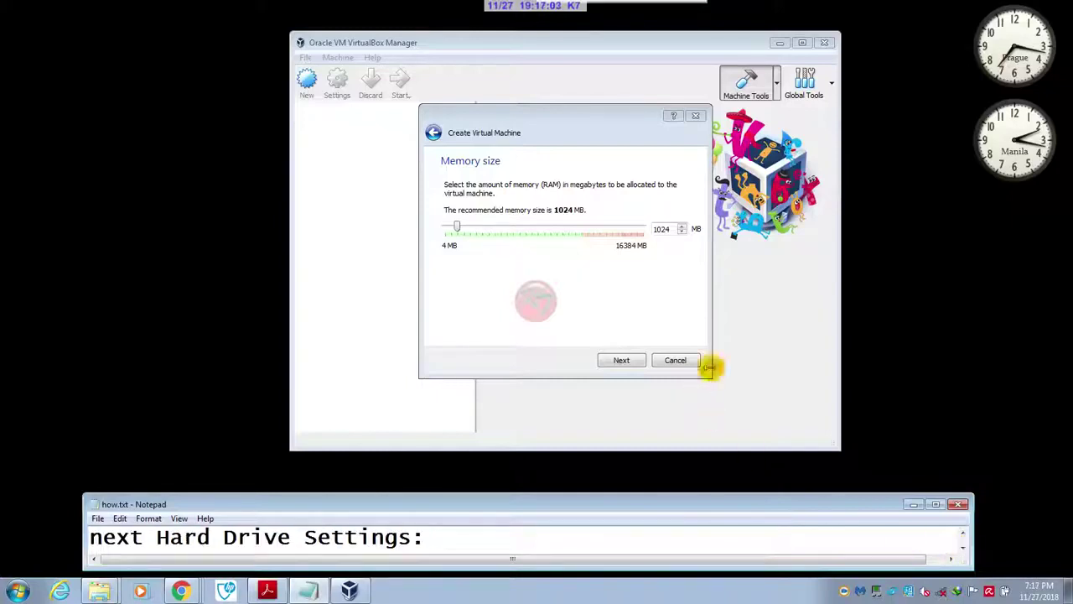
click(622, 359)
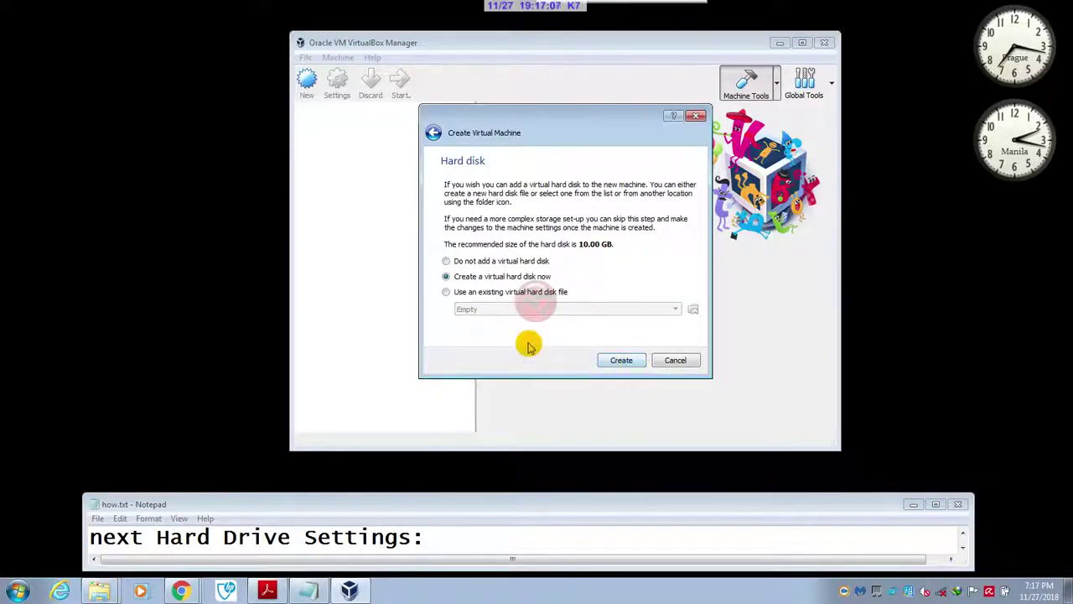
- Create a new virtual hard disk now, keeping VDI type and dynamic allocation
click(963, 547)
click(964, 549)
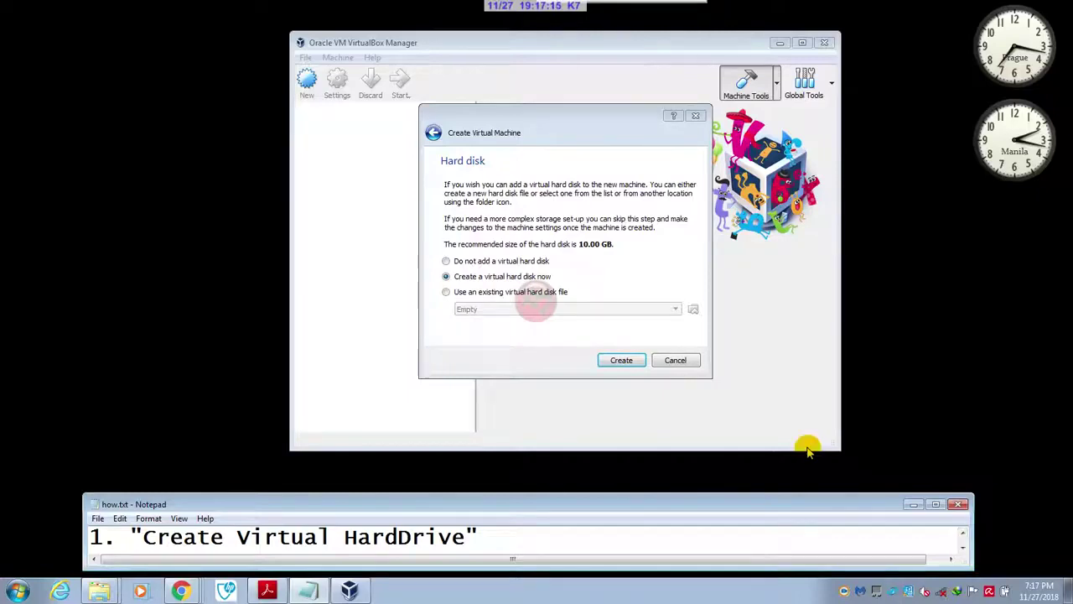
click(618, 360)
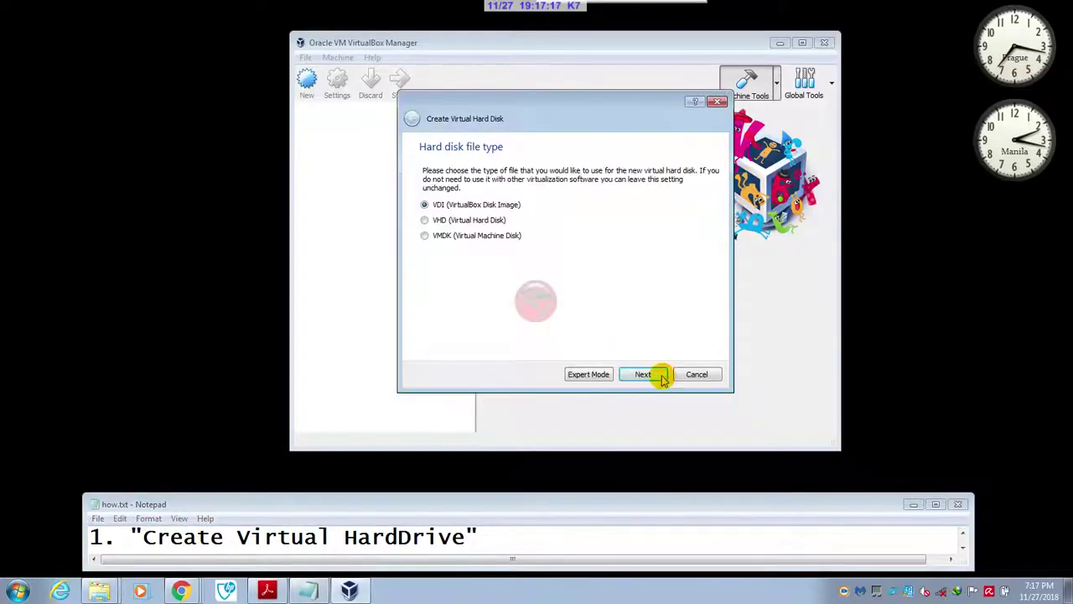
click(963, 550)
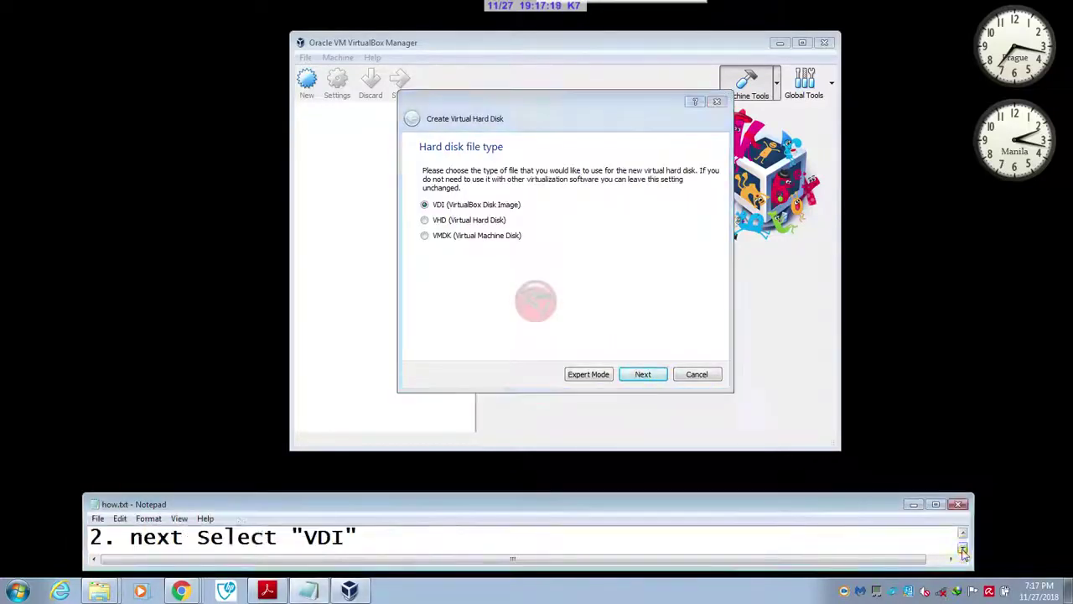
click(643, 374)
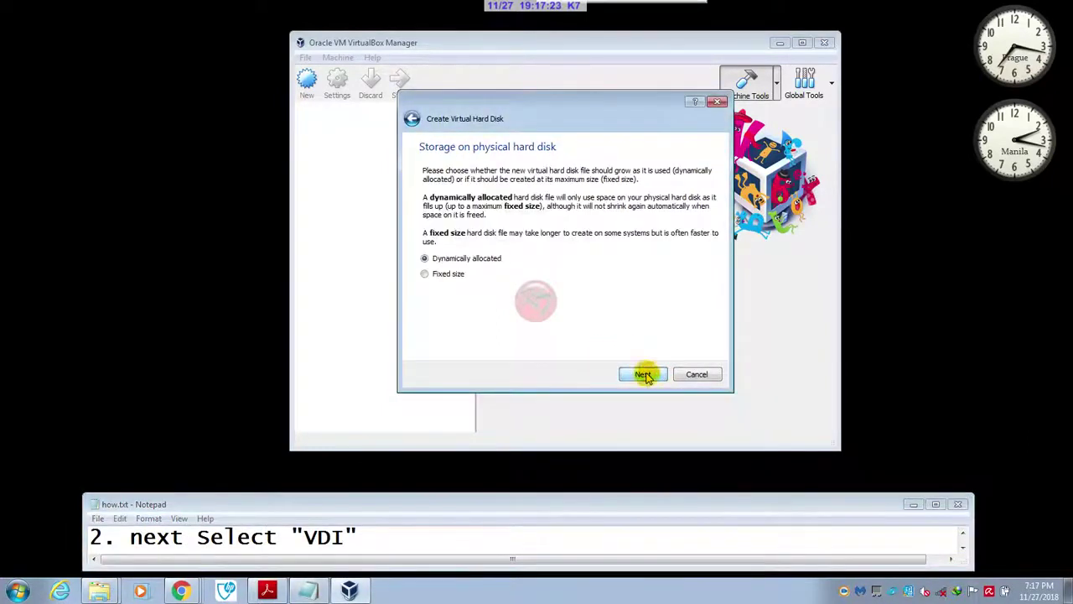
click(963, 550)
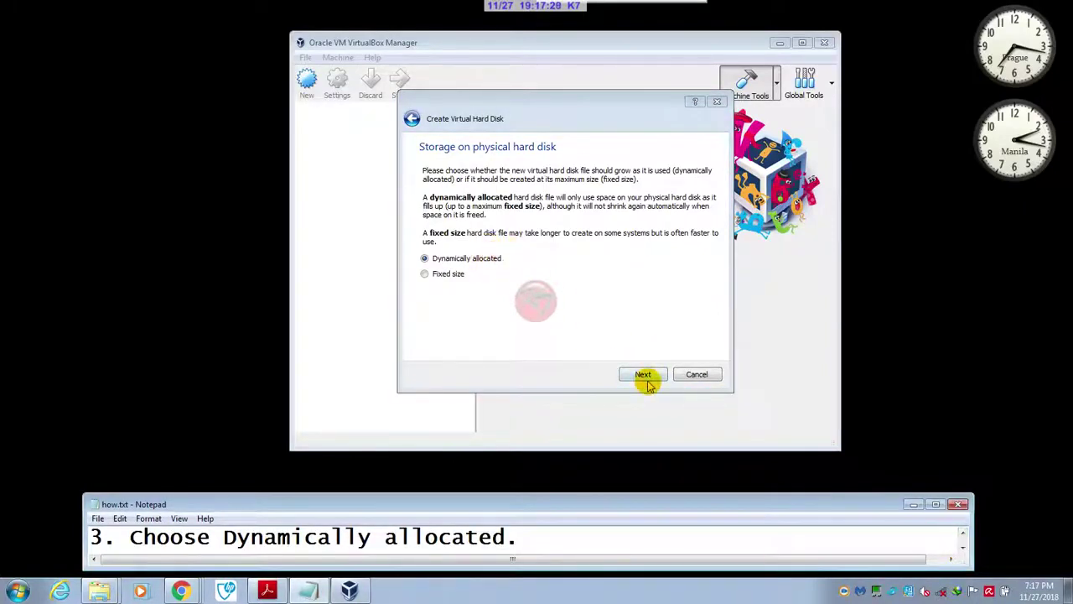
click(645, 376)
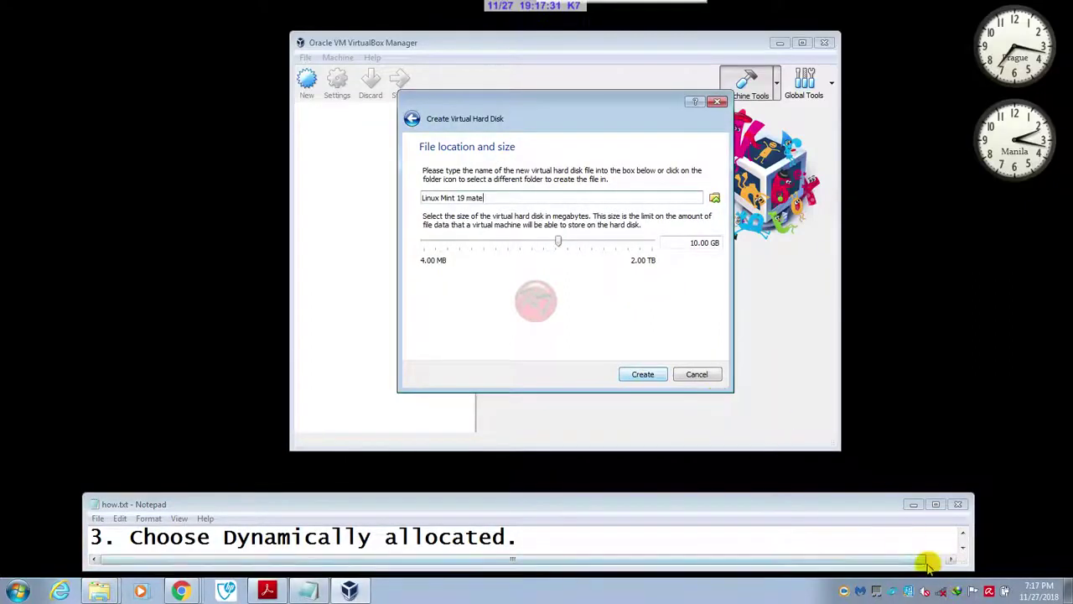
- Enlarge the Linux Mint 19 mate disk to 15.22 GB and create it
click(963, 551)
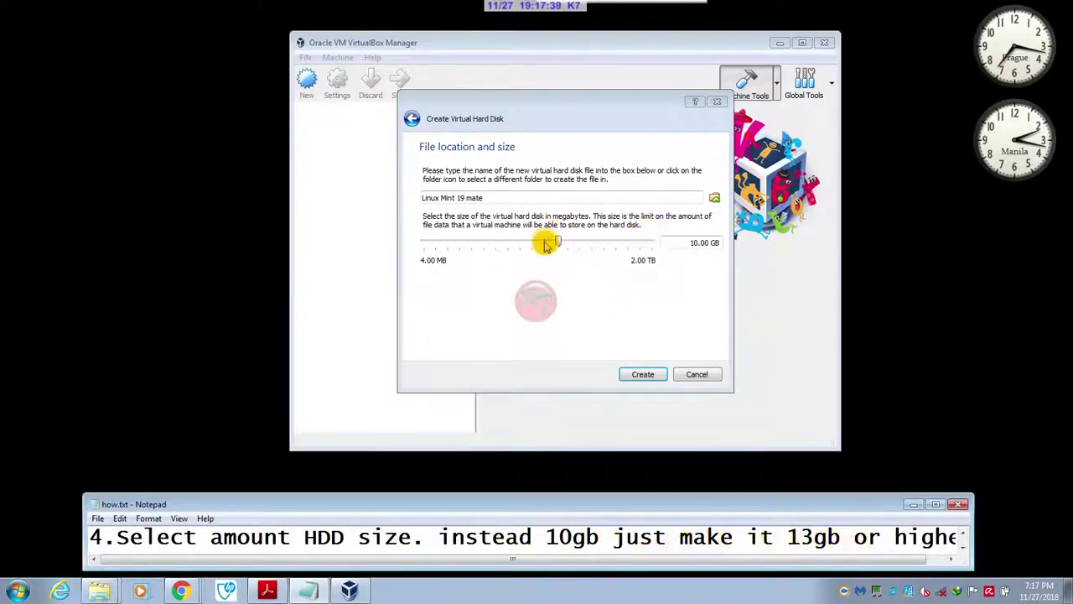
drag(559, 243, 567, 244)
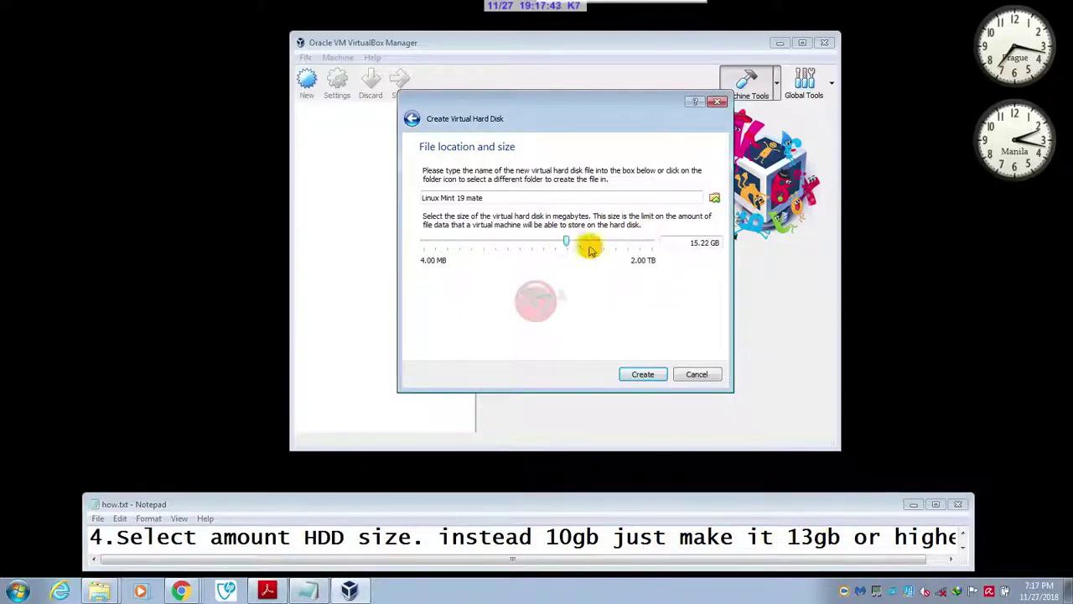
click(956, 545)
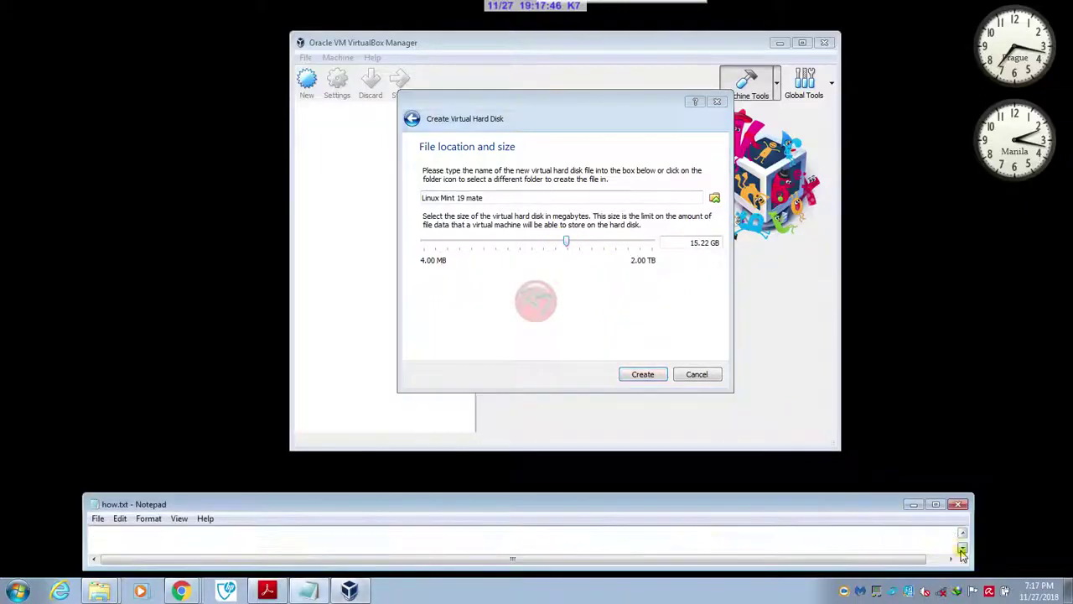
click(642, 374)
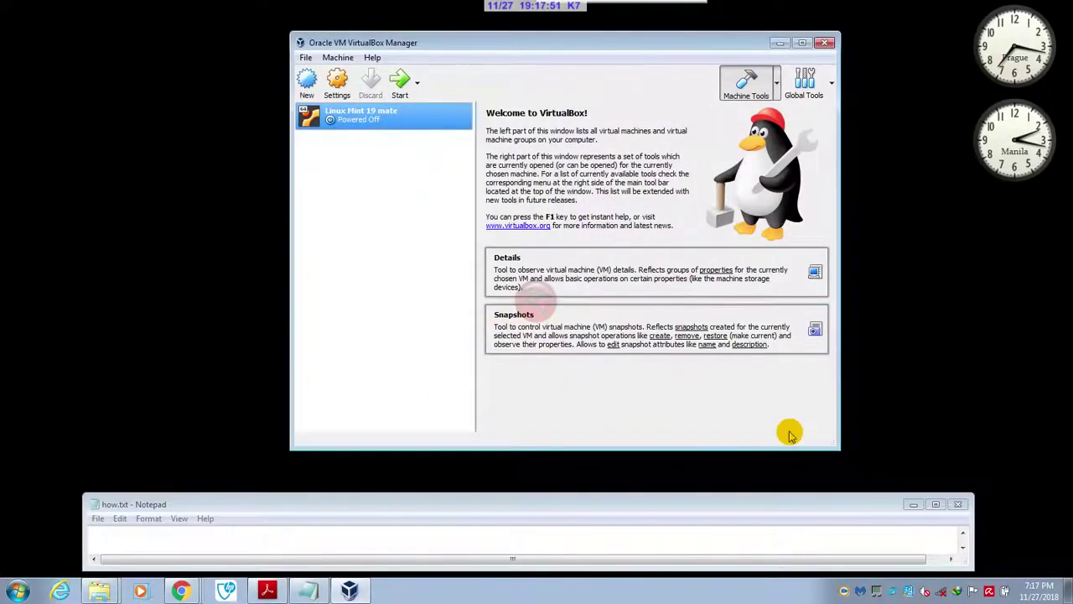
- Start the powered-off Linux Mint 19 mate VM from the Manager toolbar
click(963, 546)
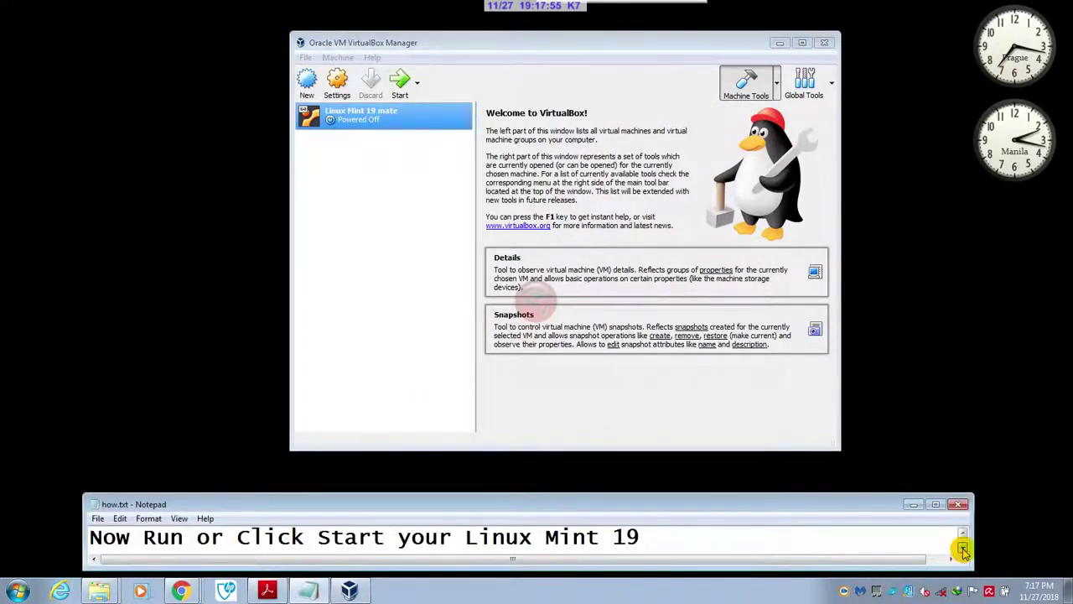
right_click(419, 115)
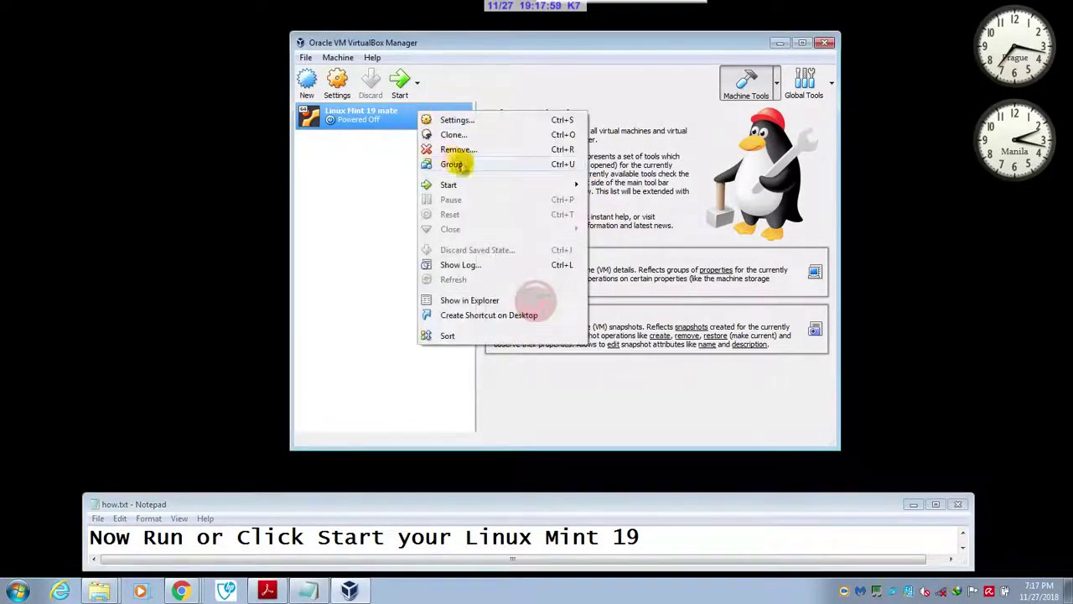
mouse_move(463, 187)
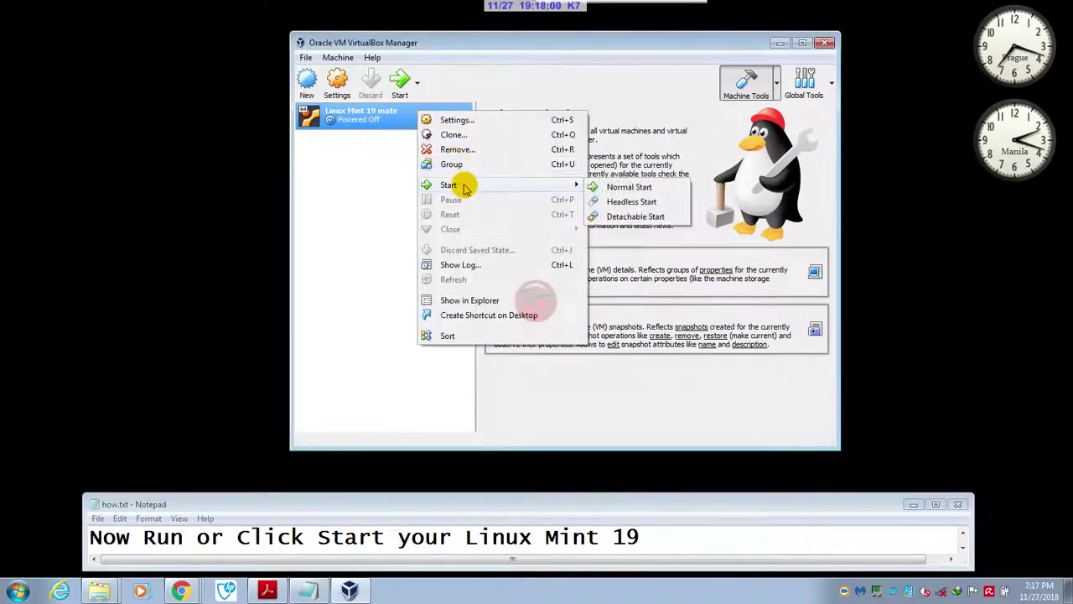
click(459, 80)
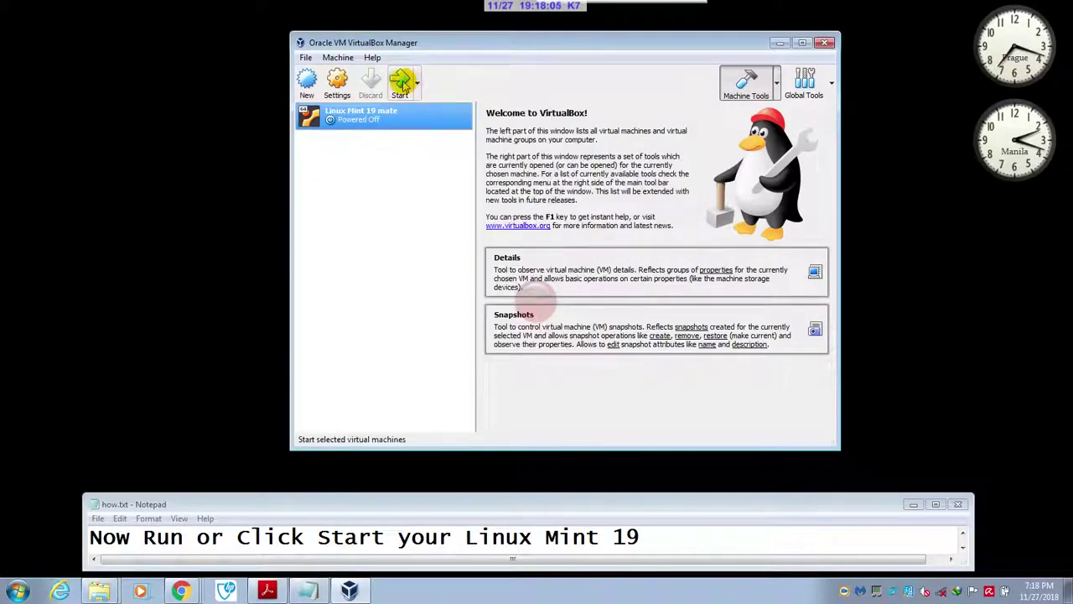
click(404, 83)
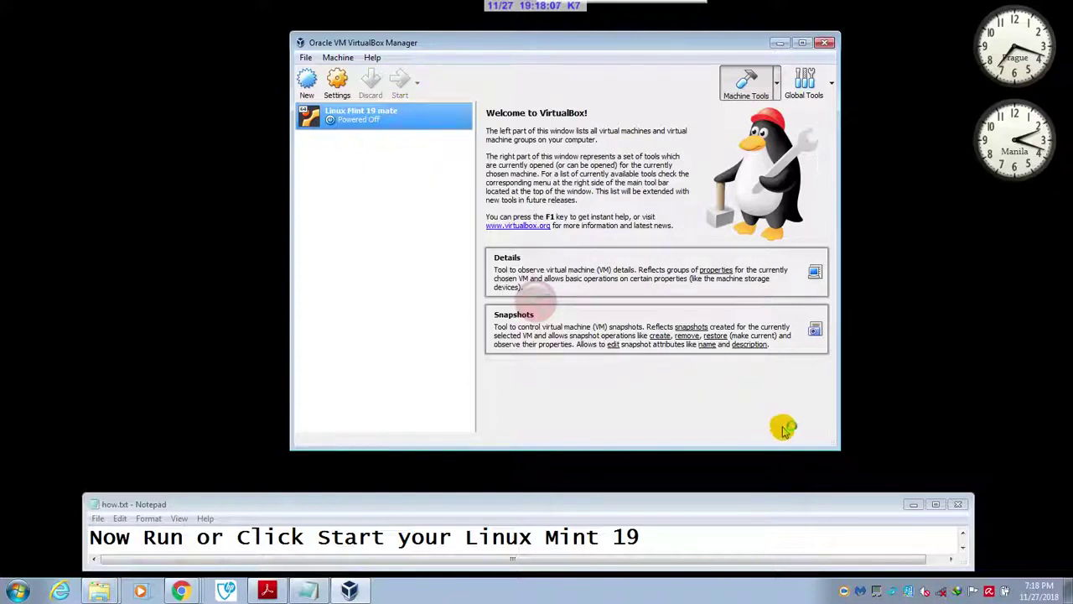
- Pick linuxmint-19-mate-64bit-v2.iso as the start-up disk and boot the VM from it
click(964, 550)
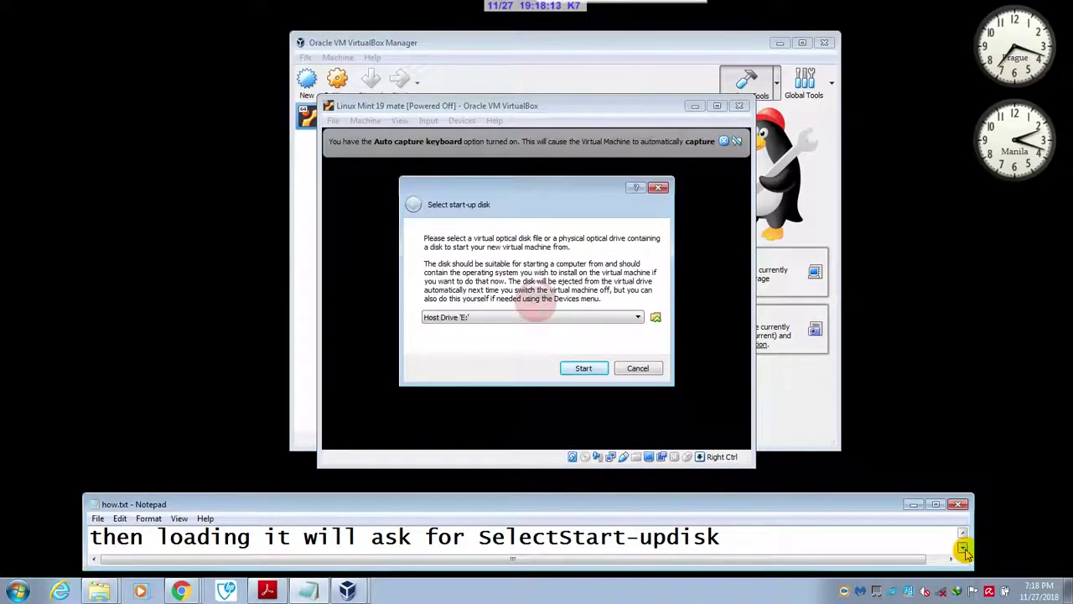
click(963, 549)
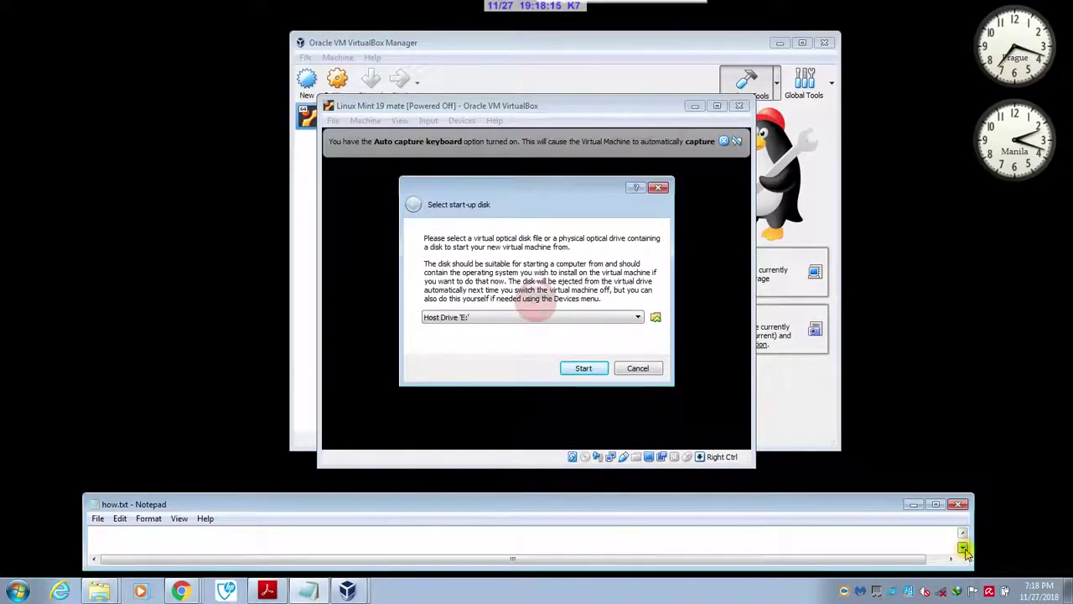
click(963, 550)
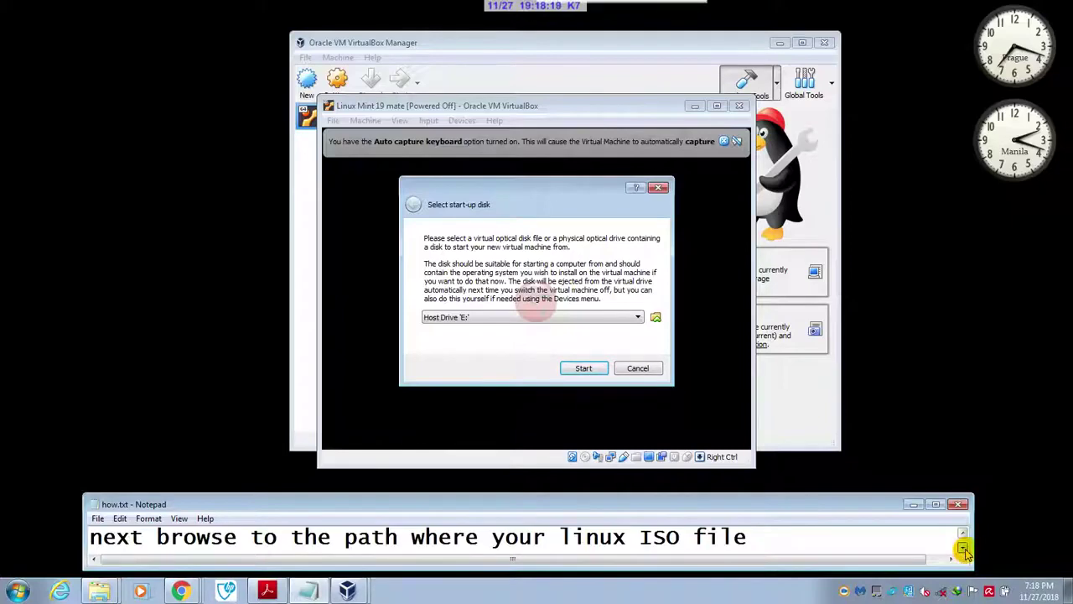
click(657, 319)
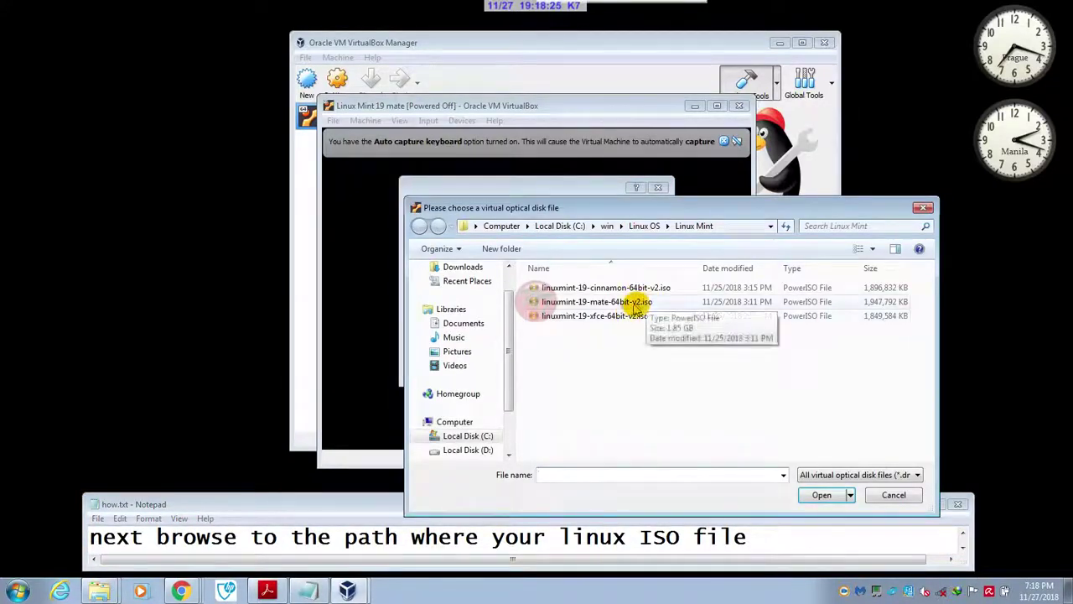
click(636, 303)
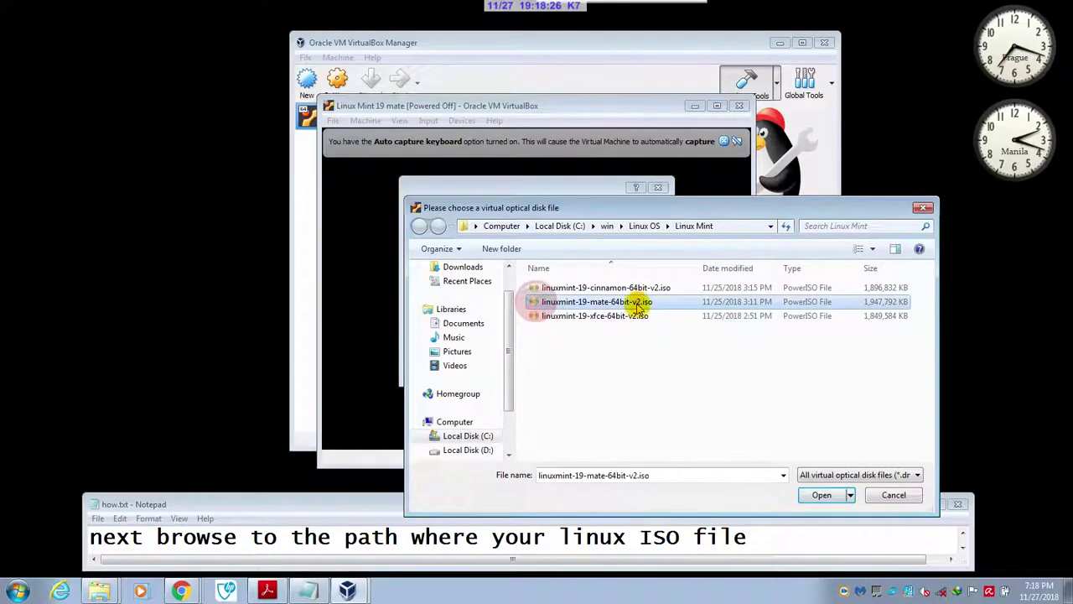
click(821, 496)
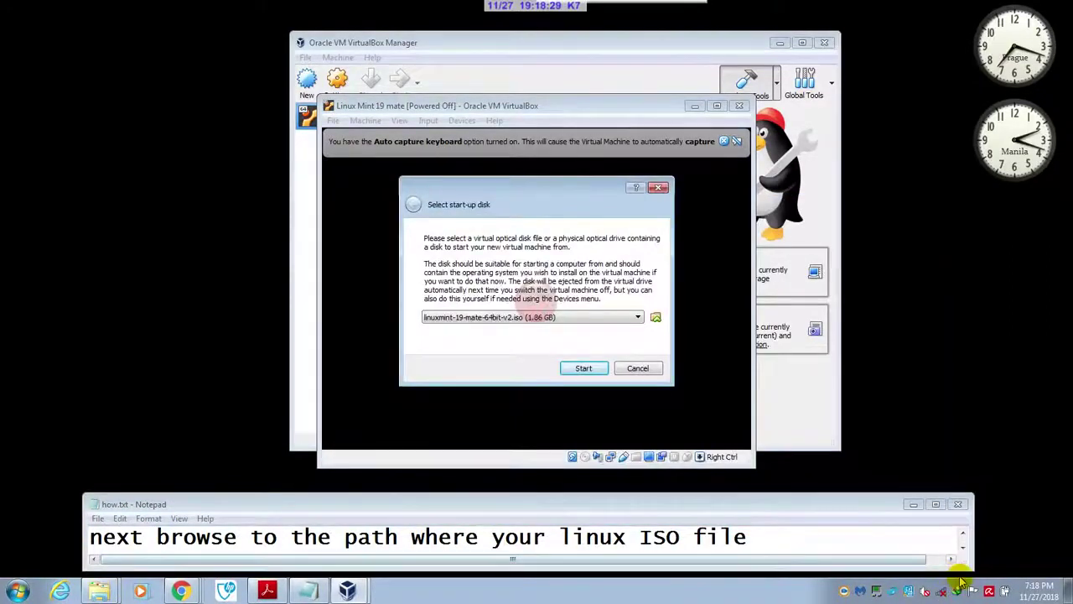
click(962, 550)
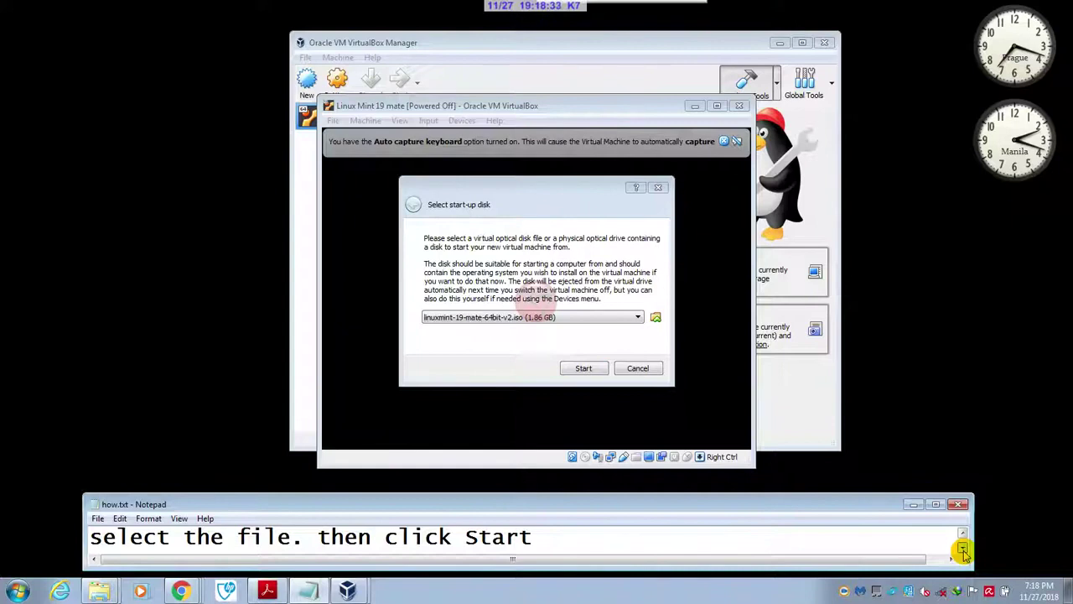
click(584, 369)
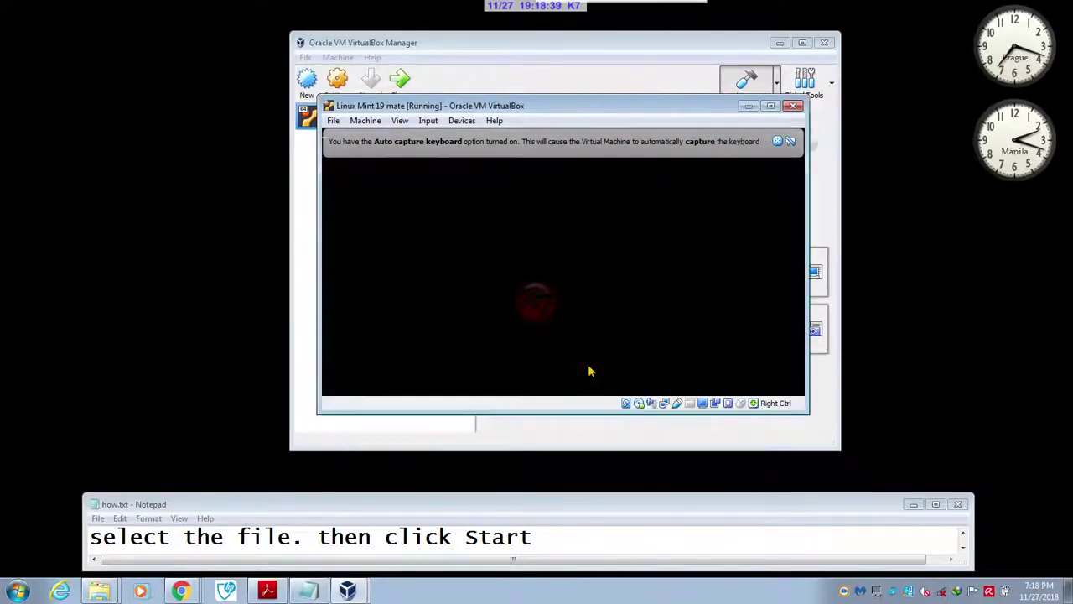
- Advance the notes while the Linux Mint live session boots to its desktop
click(964, 550)
click(964, 550)
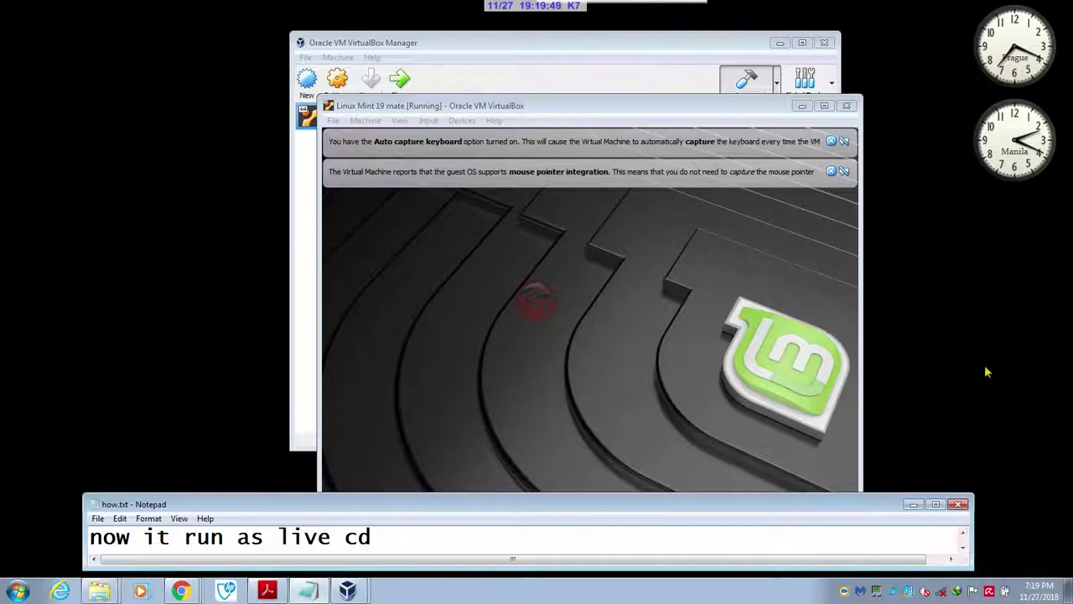
- Dismiss the mouse-integration and keyboard-capture notices and move the VM window up-left
click(830, 171)
click(834, 142)
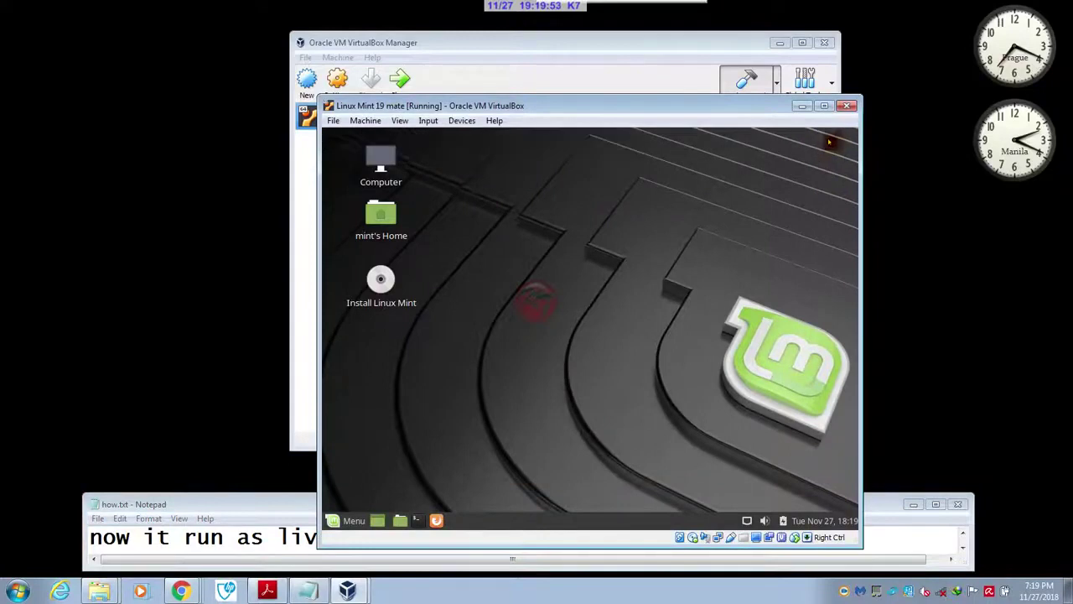
drag(752, 108, 703, 30)
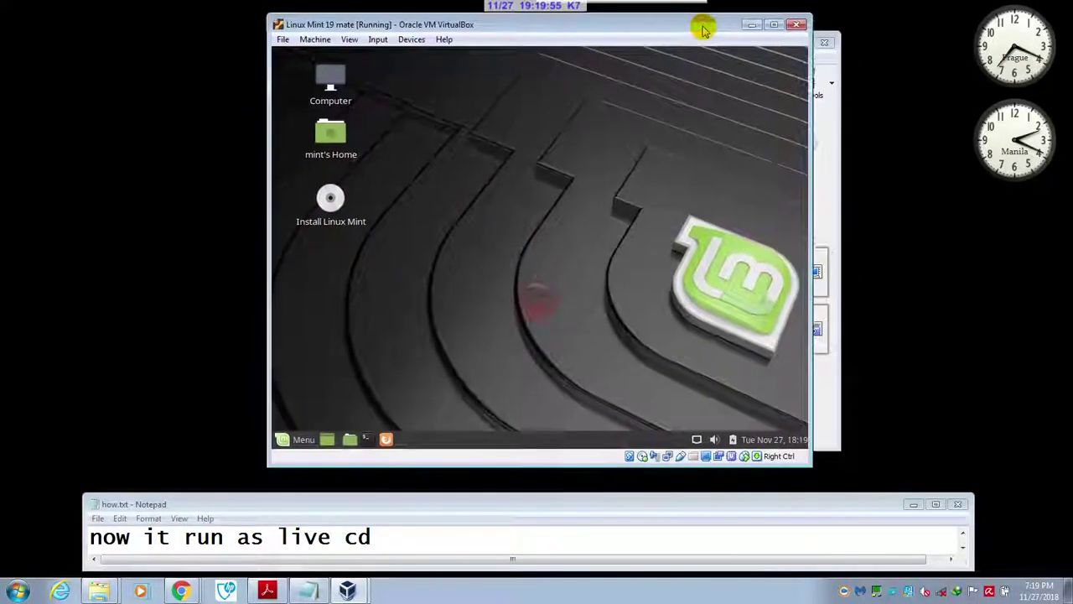
click(964, 549)
click(964, 549)
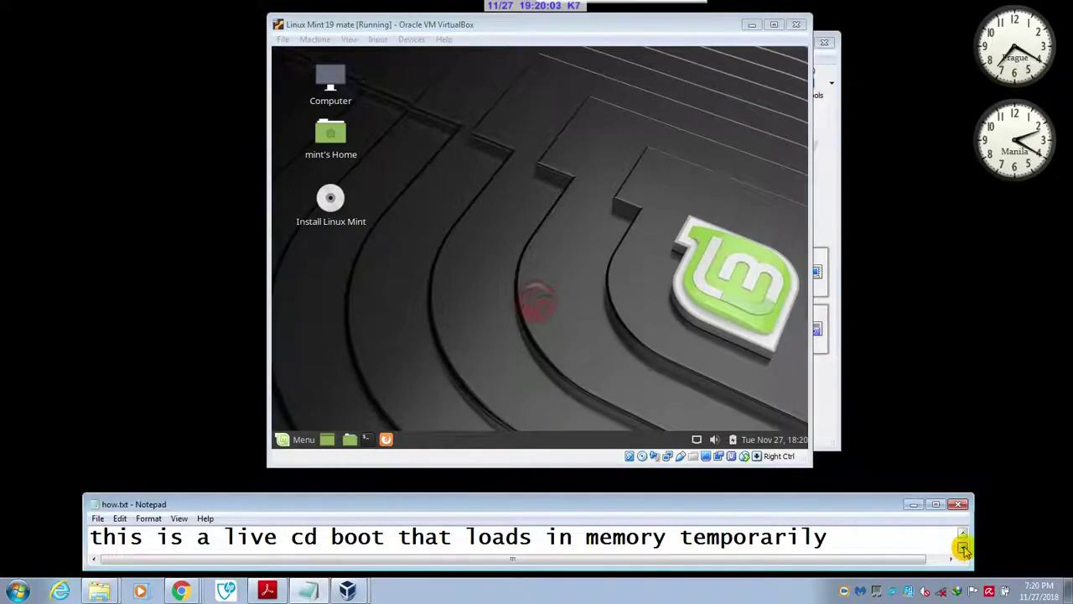
click(963, 550)
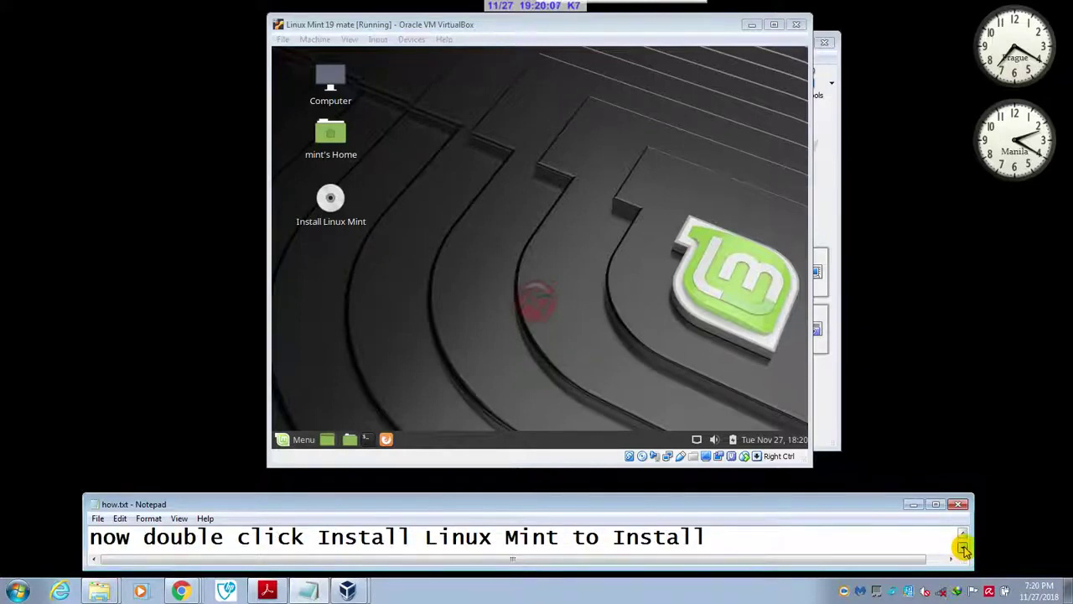
- Launch Install Linux Mint from the live desktop icon
double_click(331, 200)
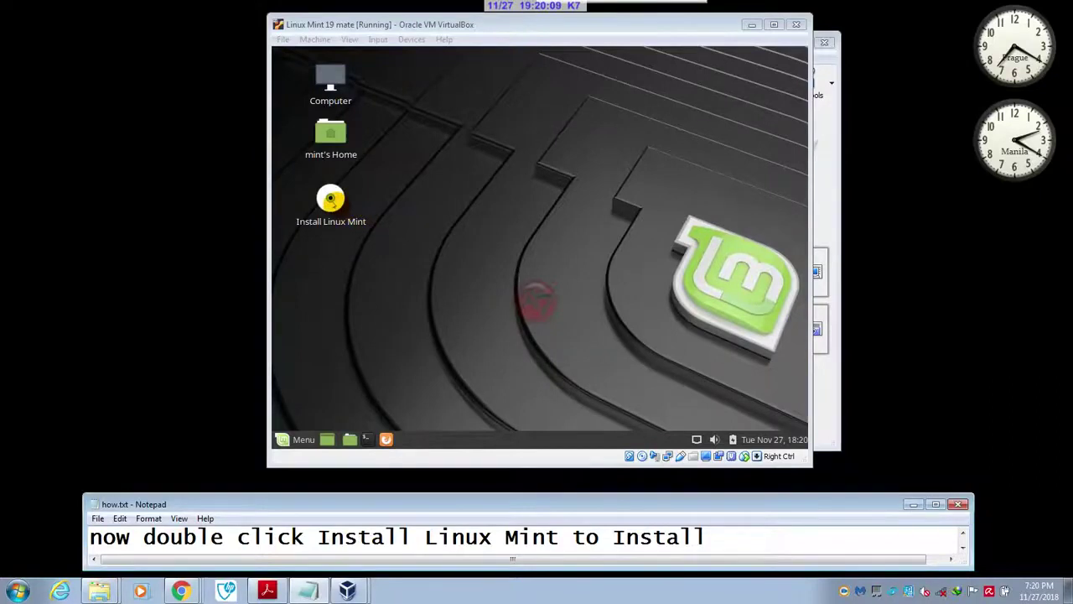
double_click(331, 200)
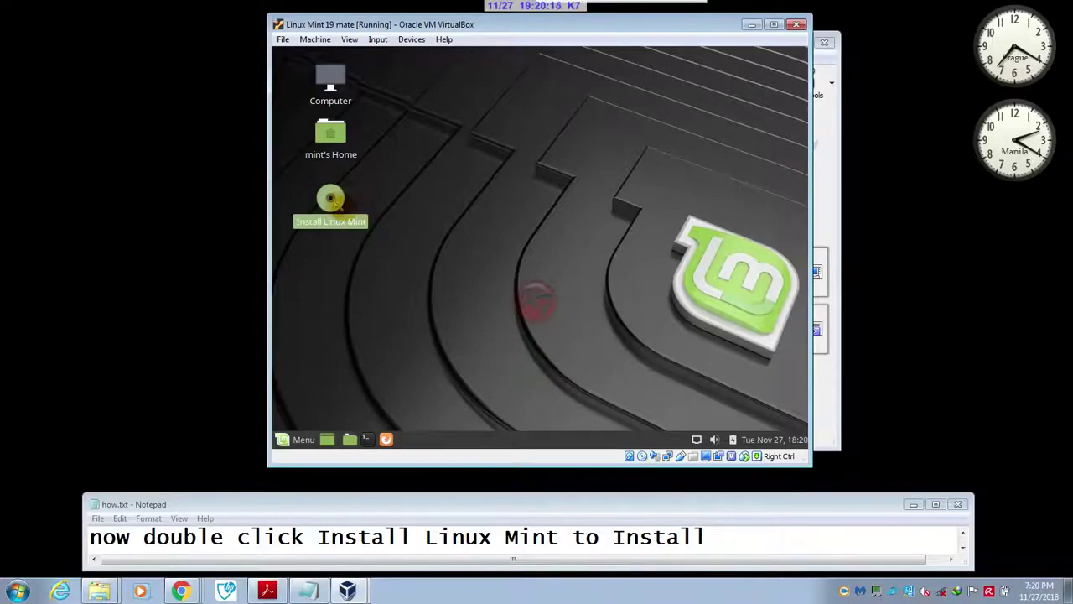
double_click(331, 199)
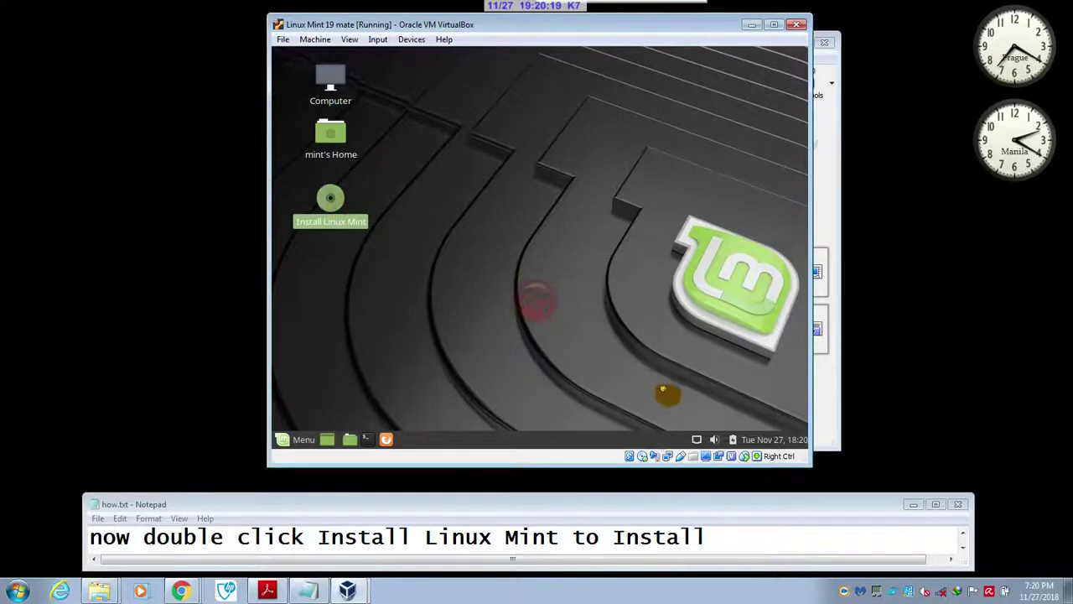
click(964, 548)
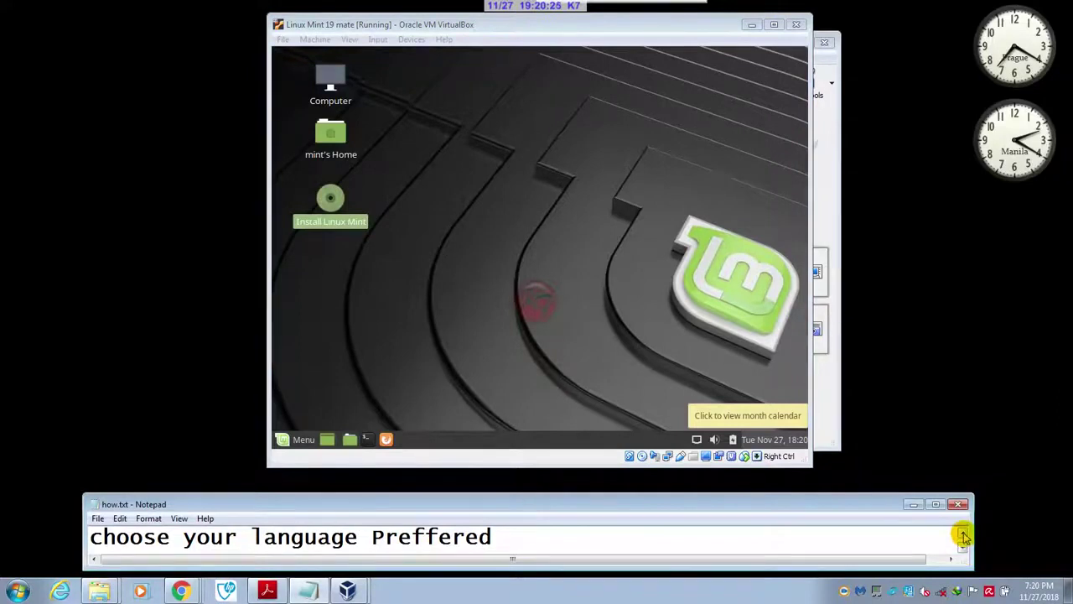
click(964, 535)
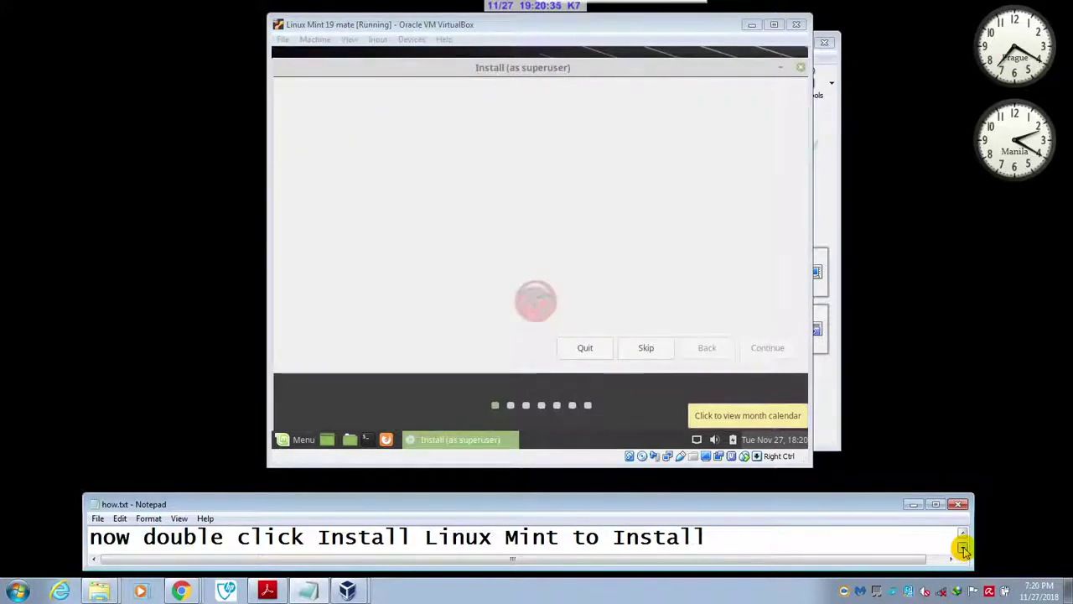
- Keep English as the installer language and English (US) as the keyboard layout
click(964, 549)
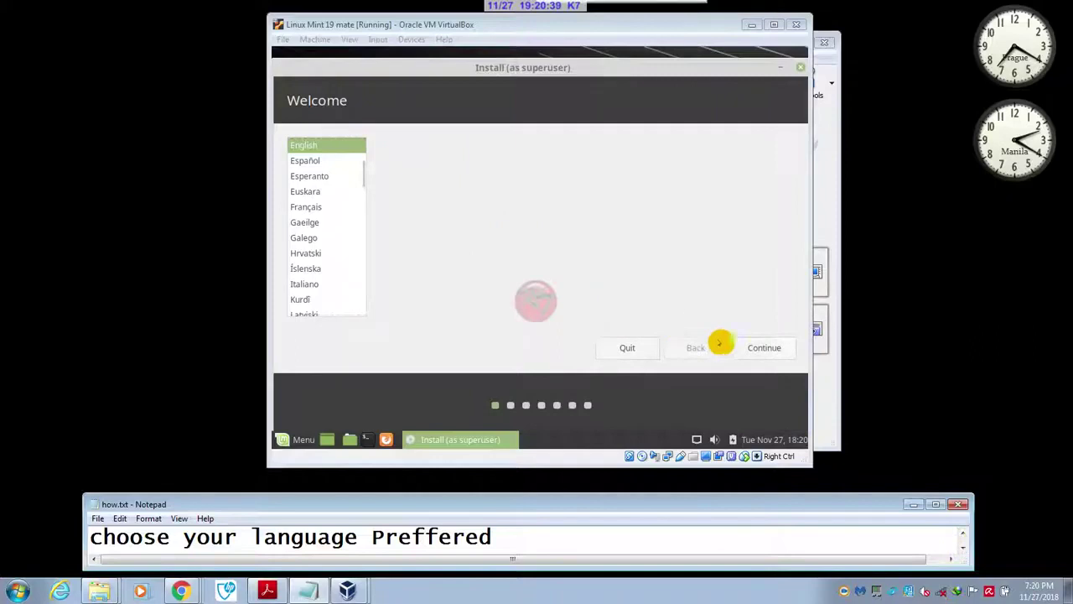
click(765, 348)
click(963, 548)
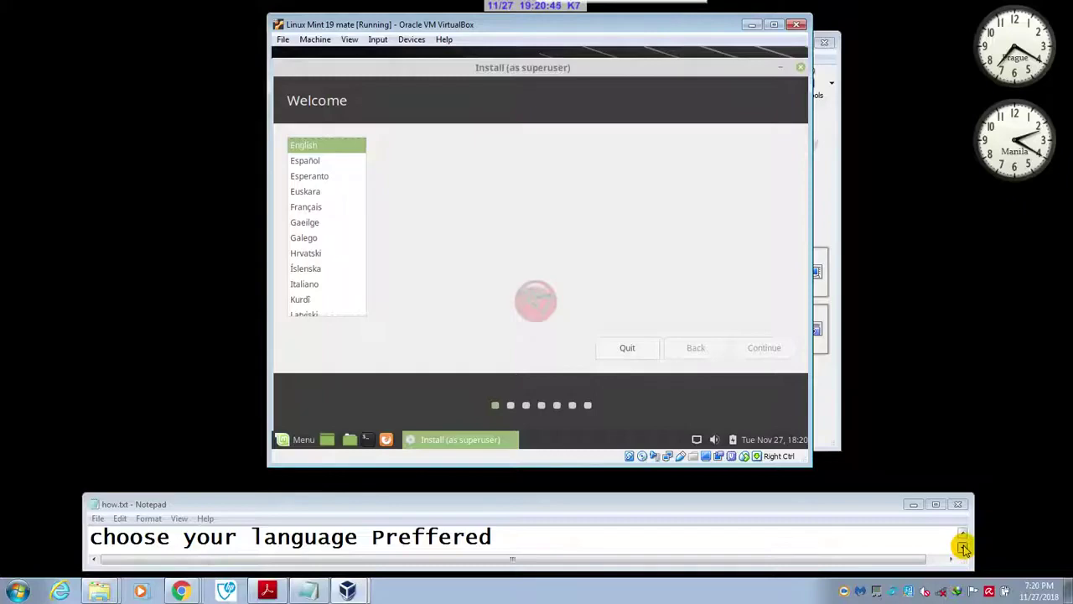
click(964, 547)
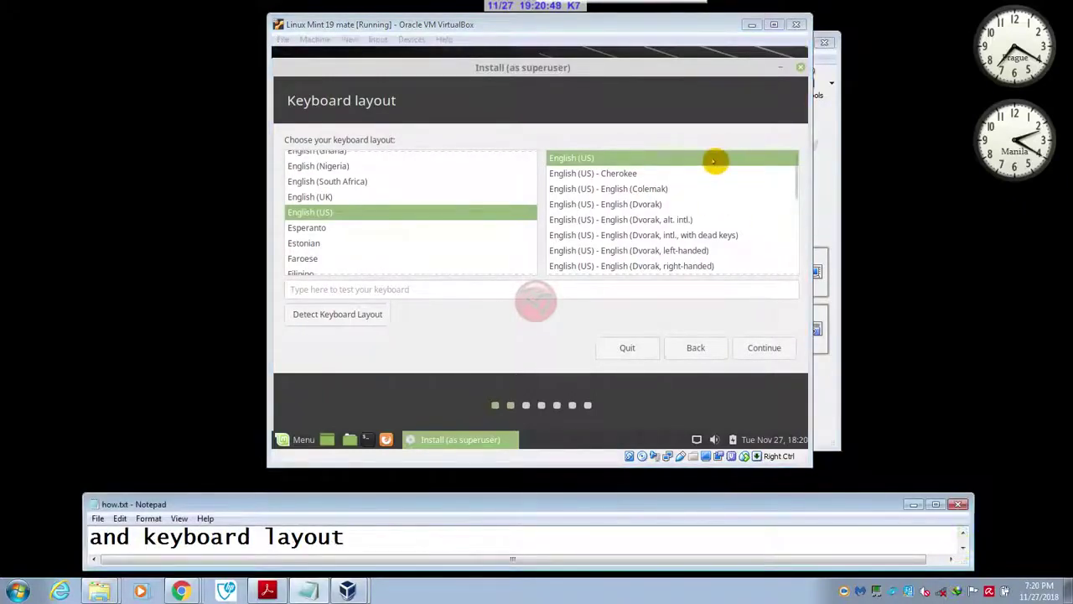
click(763, 345)
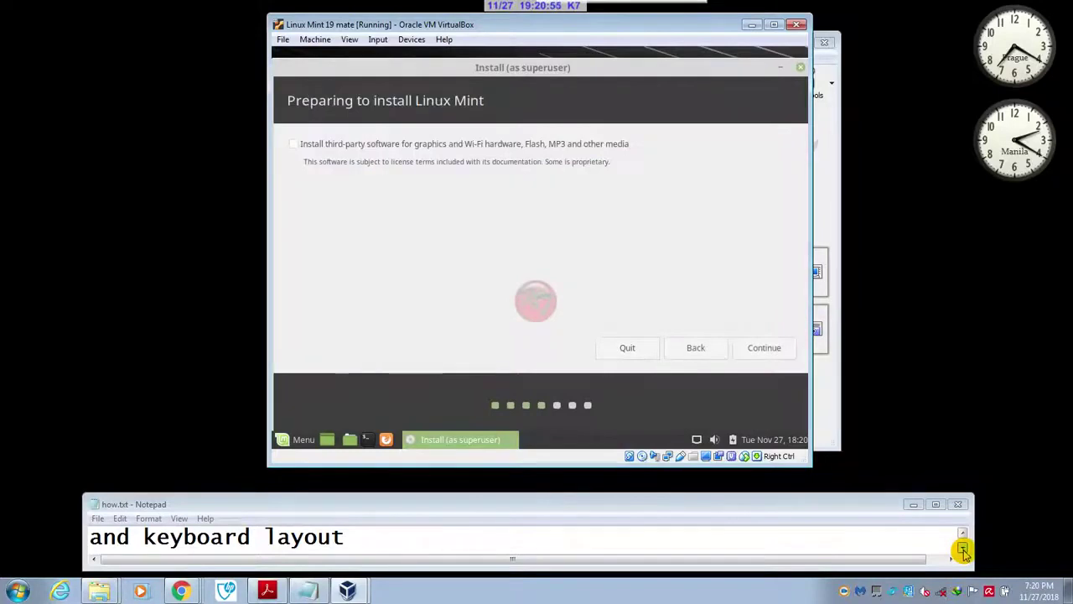
- Enable installing third-party software for graphics, Wi-Fi and media, then continue
click(963, 549)
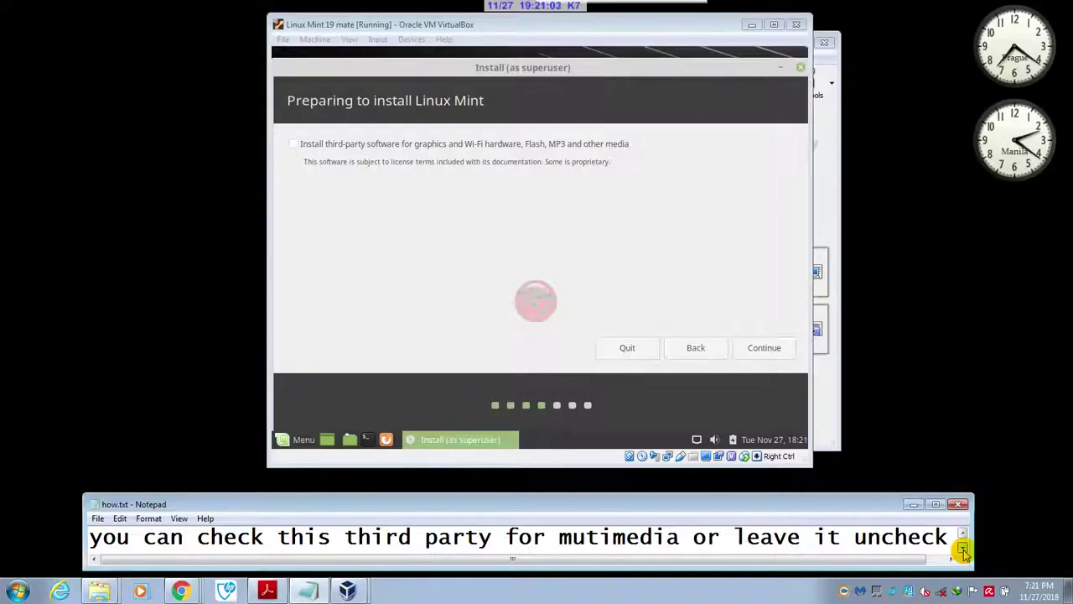
click(964, 550)
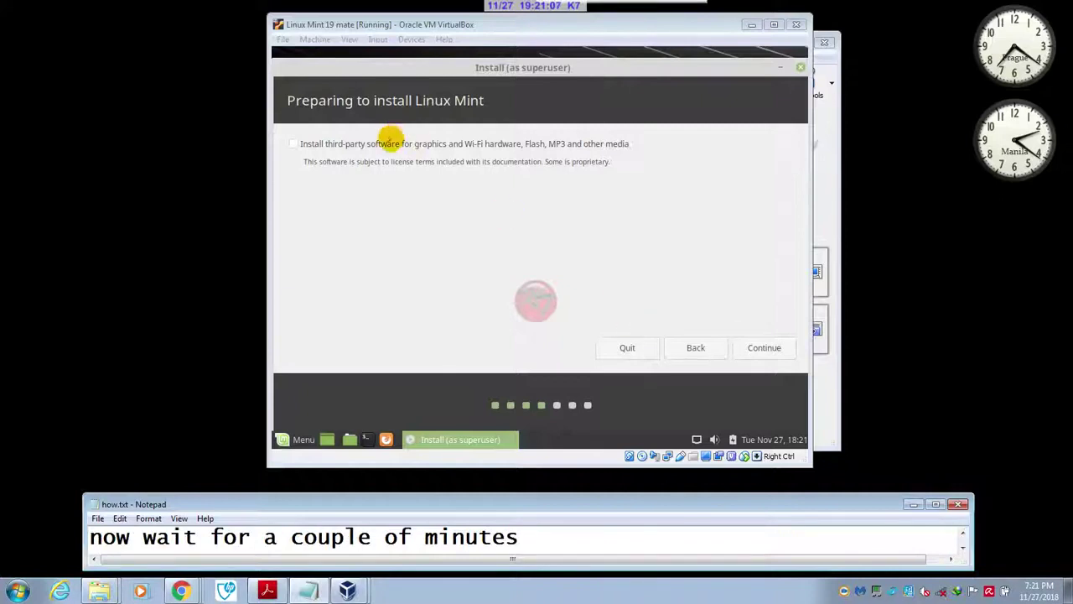
click(389, 143)
click(762, 347)
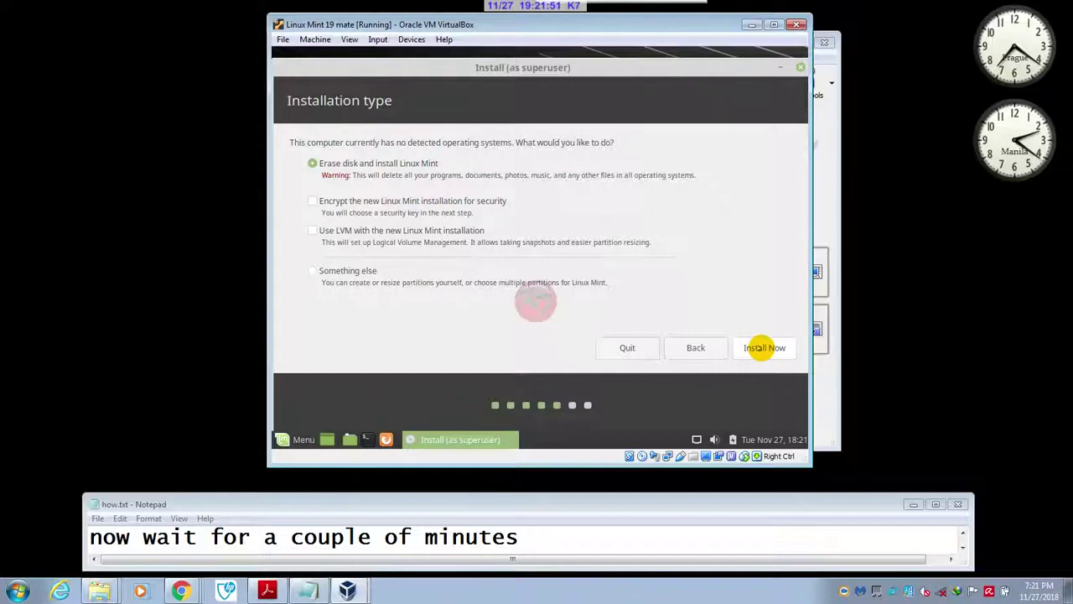
- Begin installing Linux Mint with the whole disk erased via Install Now
click(964, 549)
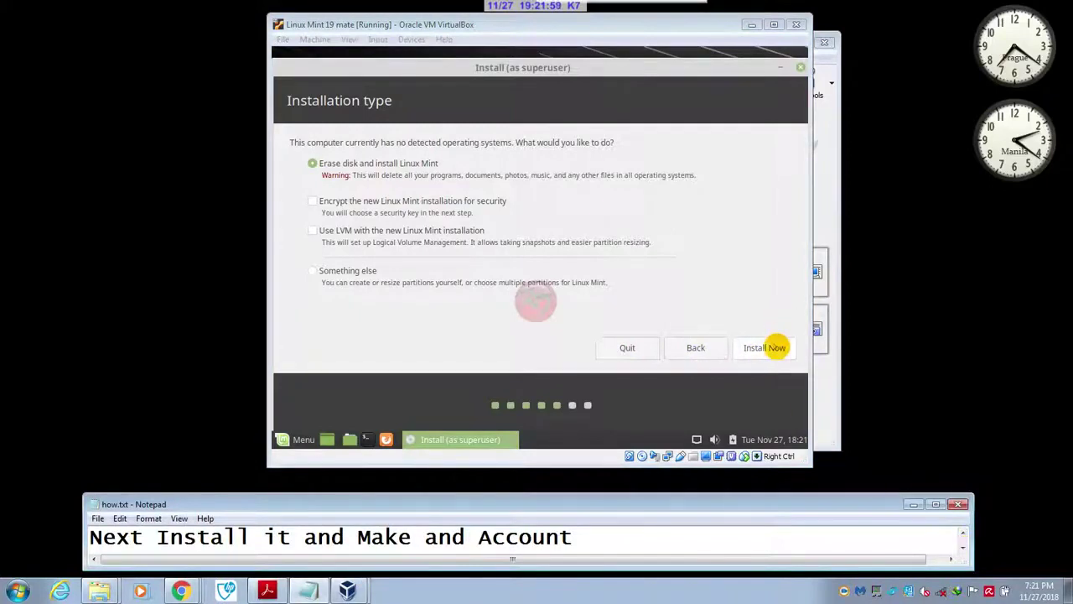
click(765, 347)
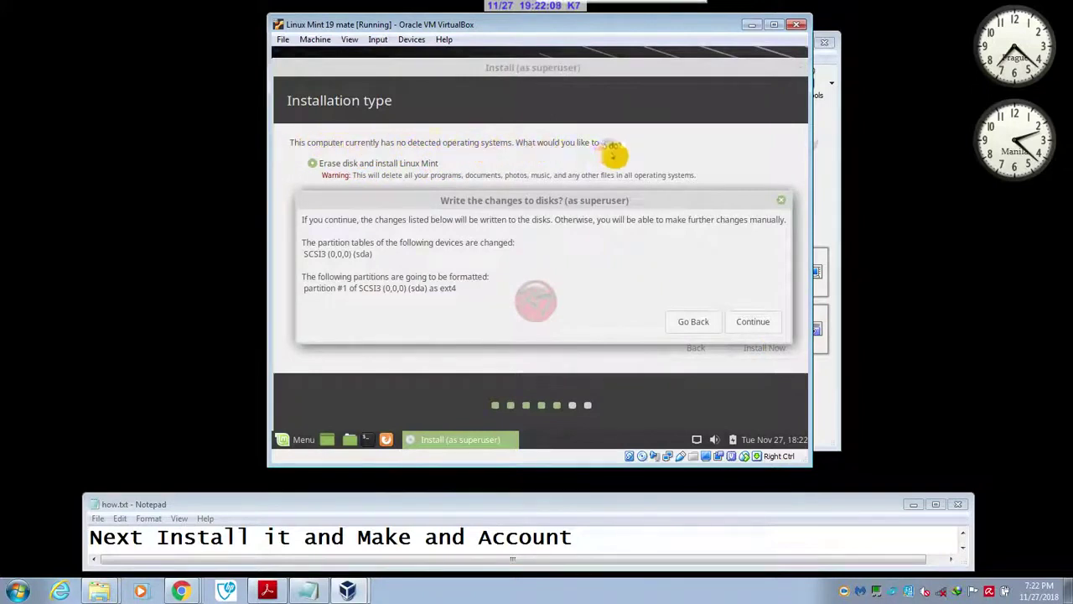
- Confirm writing changes to disk and set the time zone to Philippines Time
click(755, 323)
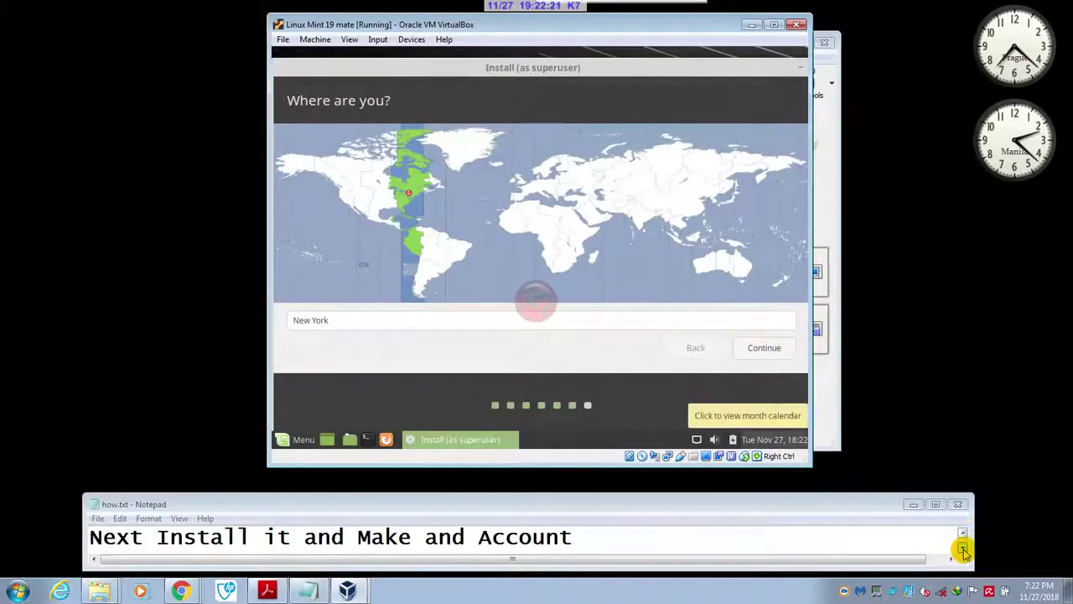
click(665, 322)
key(BackSpace)
key(BackSpace)
key(BackSpace)
key(BackSpace)
key(BackSpace)
key(BackSpace)
key(BackSpace)
key(BackSpace)
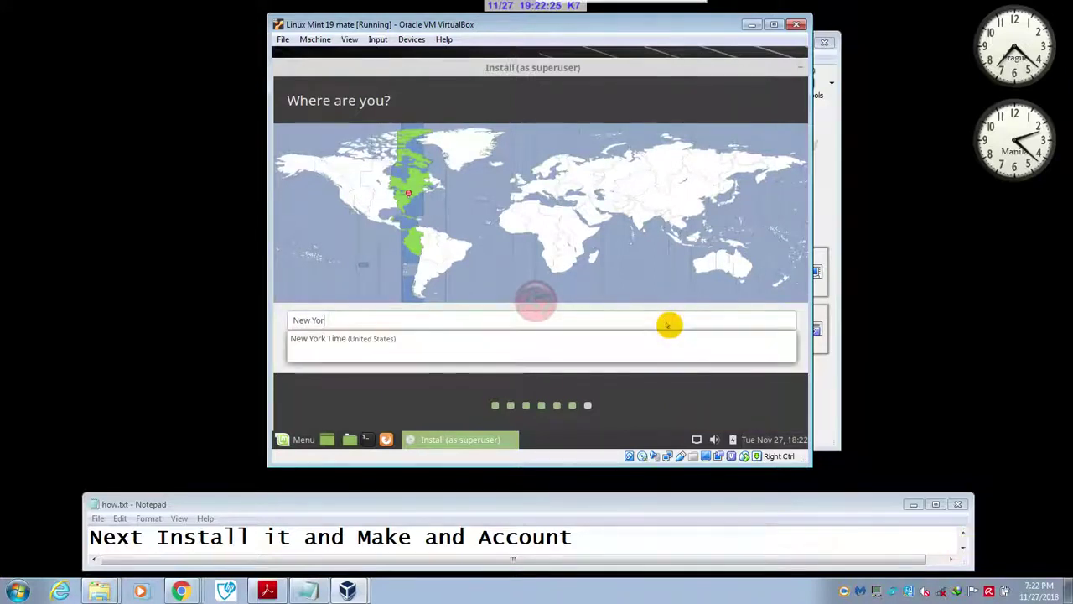
text(P)
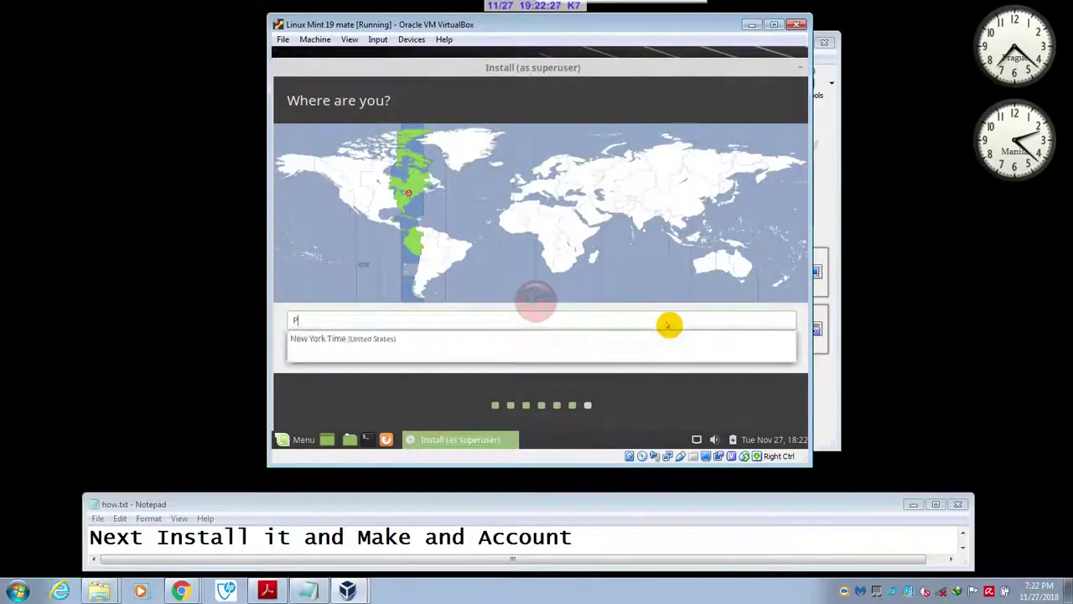
text(hil)
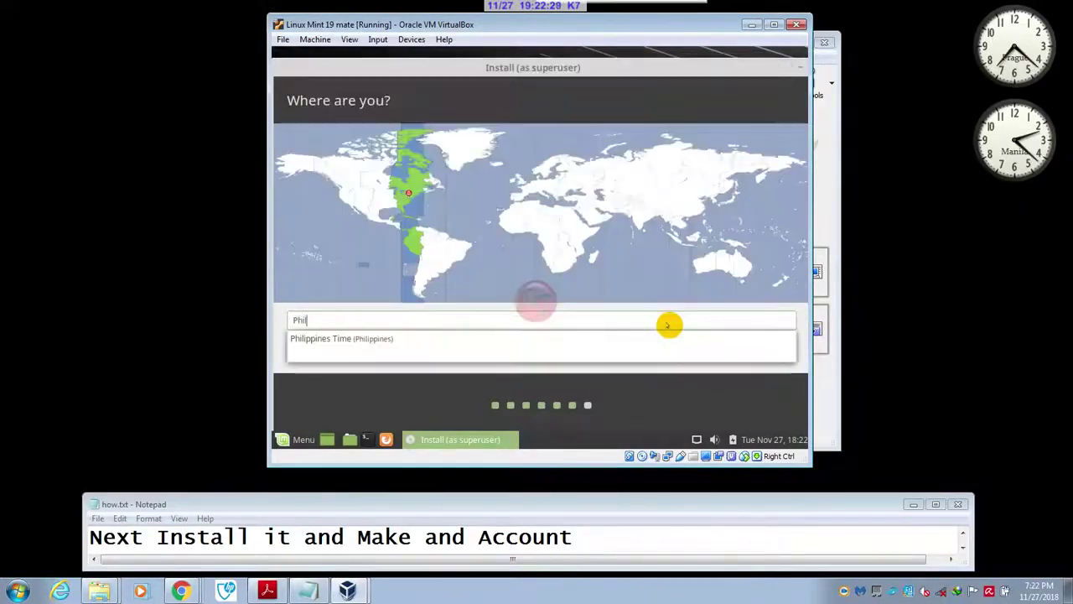
click(654, 338)
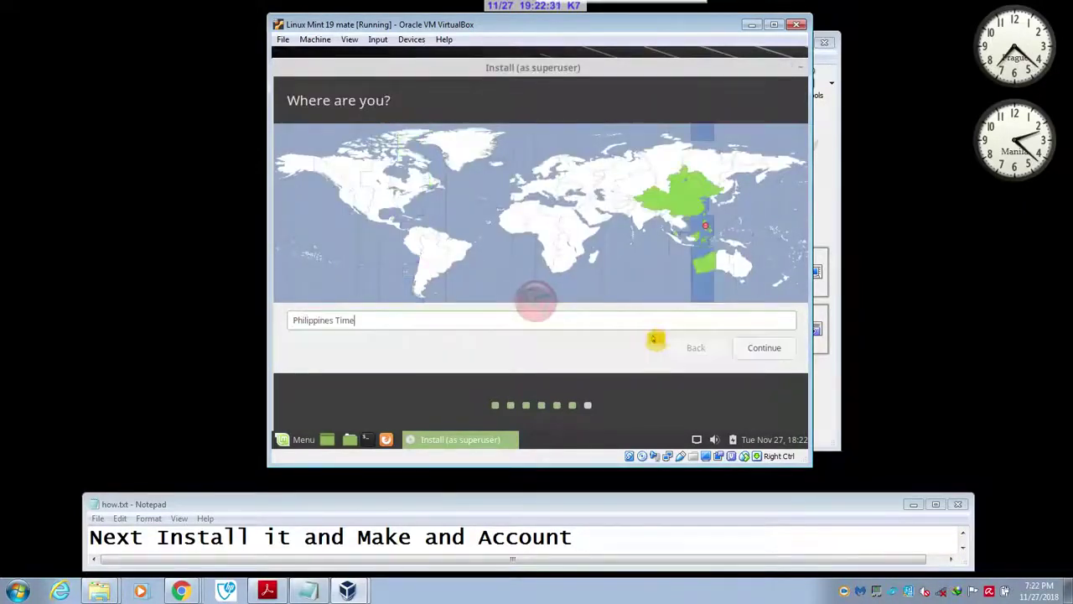
click(764, 347)
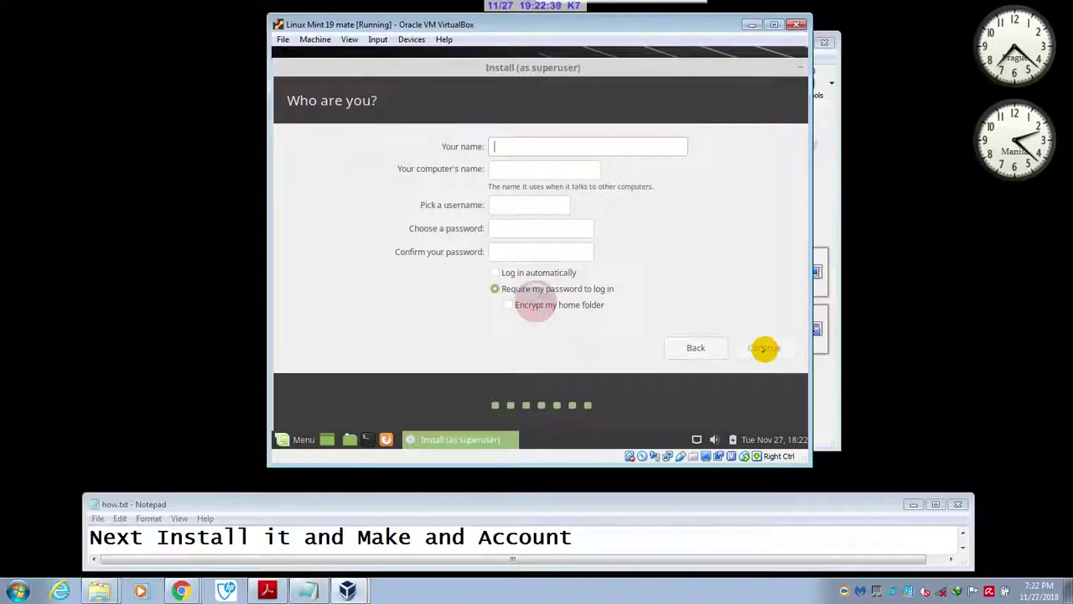
- Enter the user's name and a matching password and confirmation, then start installing
text(Lark)
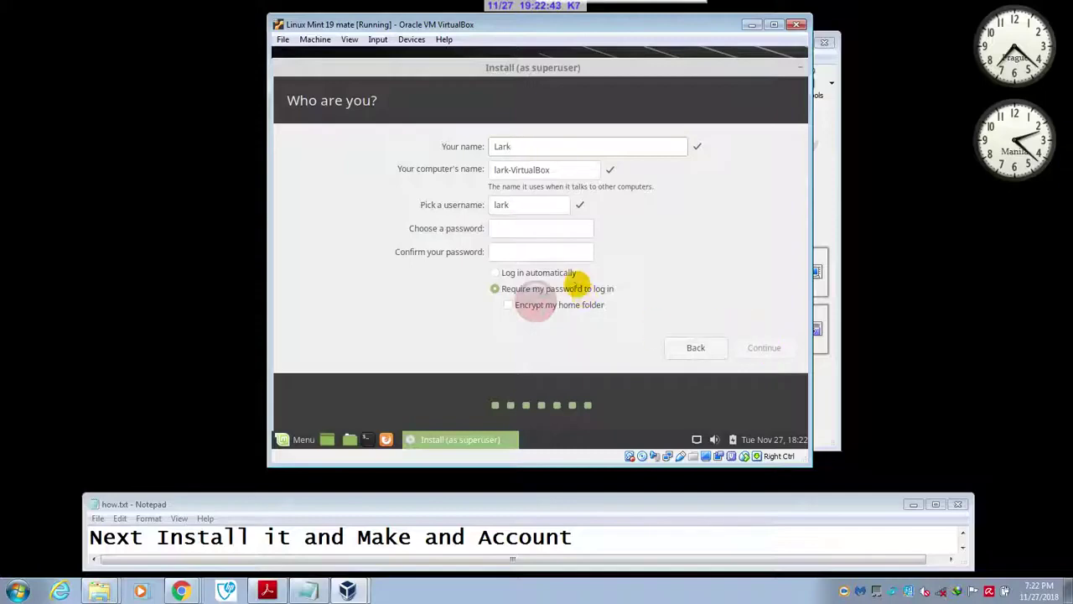
click(576, 228)
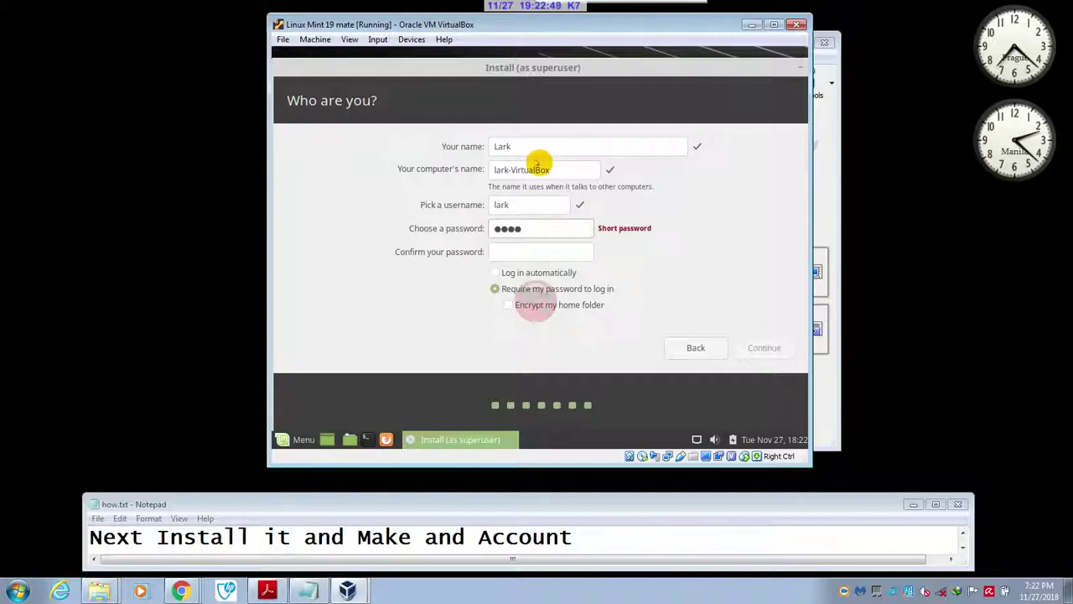
click(537, 251)
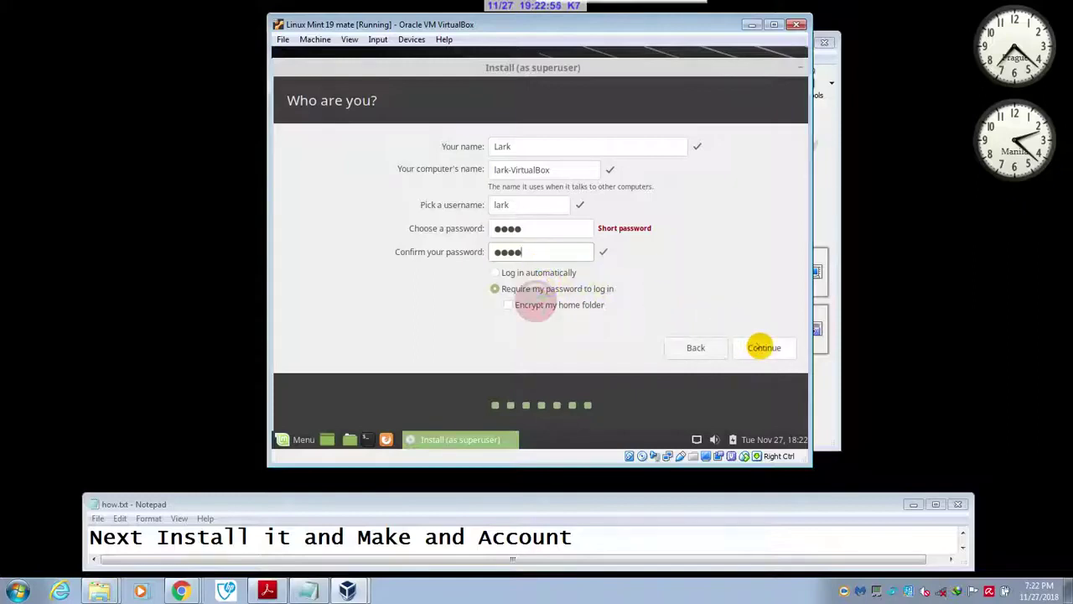
click(763, 347)
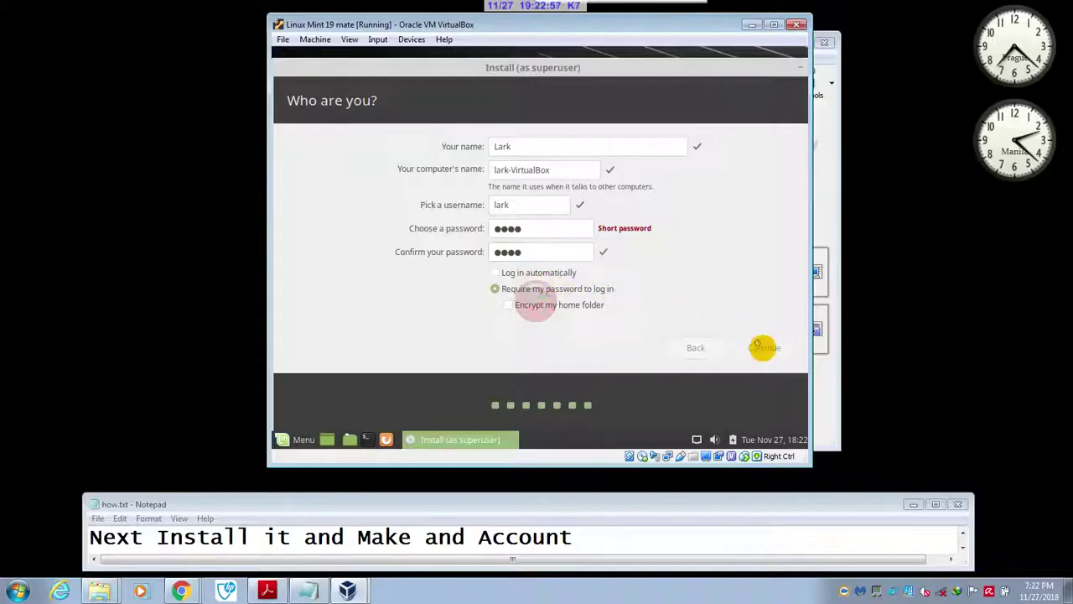
- While files copy, edit the how.txt note to end with 'skip is grayed no s'
click(963, 547)
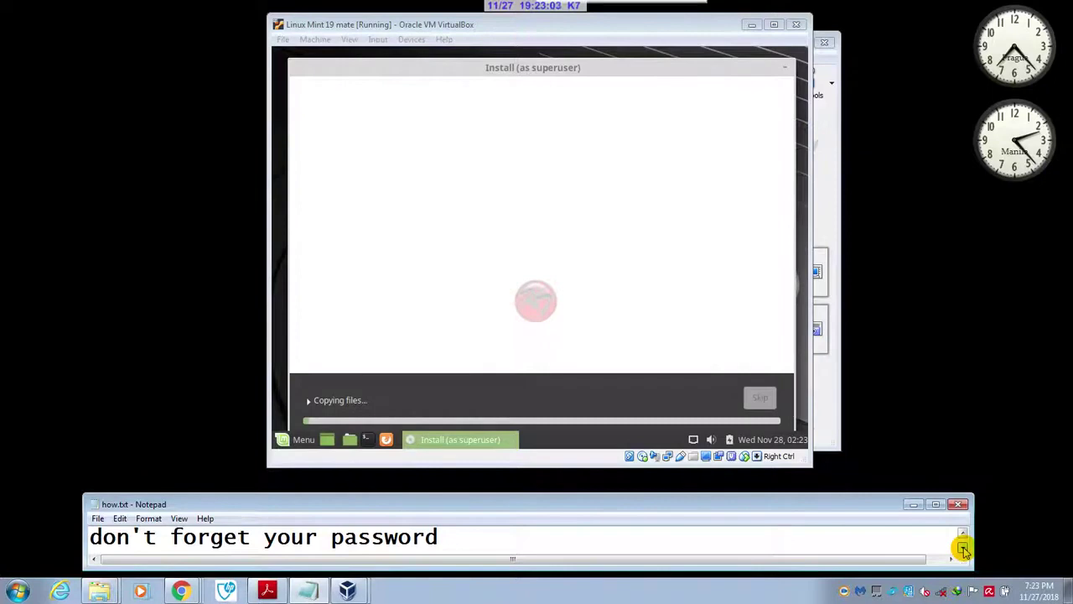
click(963, 547)
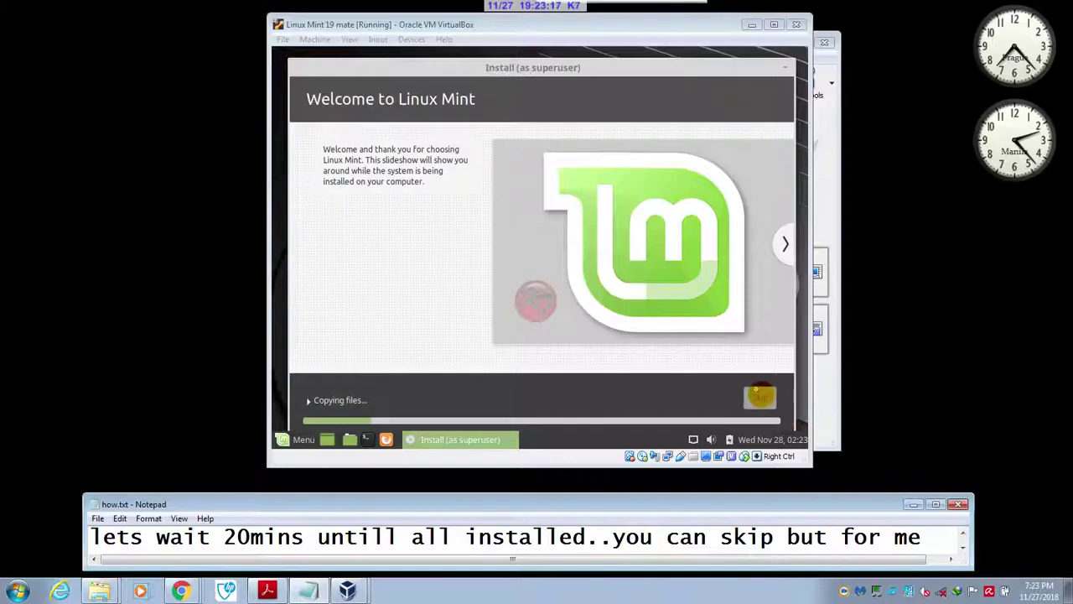
click(927, 535)
key(BackSpace)
key(BackSpace)
key(BackSpace)
key(BackSpace)
key(BackSpace)
key(BackSpace)
key(BackSpace)
key(BackSpace)
key(BackSpace)
key(BackSpace)
key(BackSpace)
key(BackSpace)
key(BackSpace)
key(BackSpace)
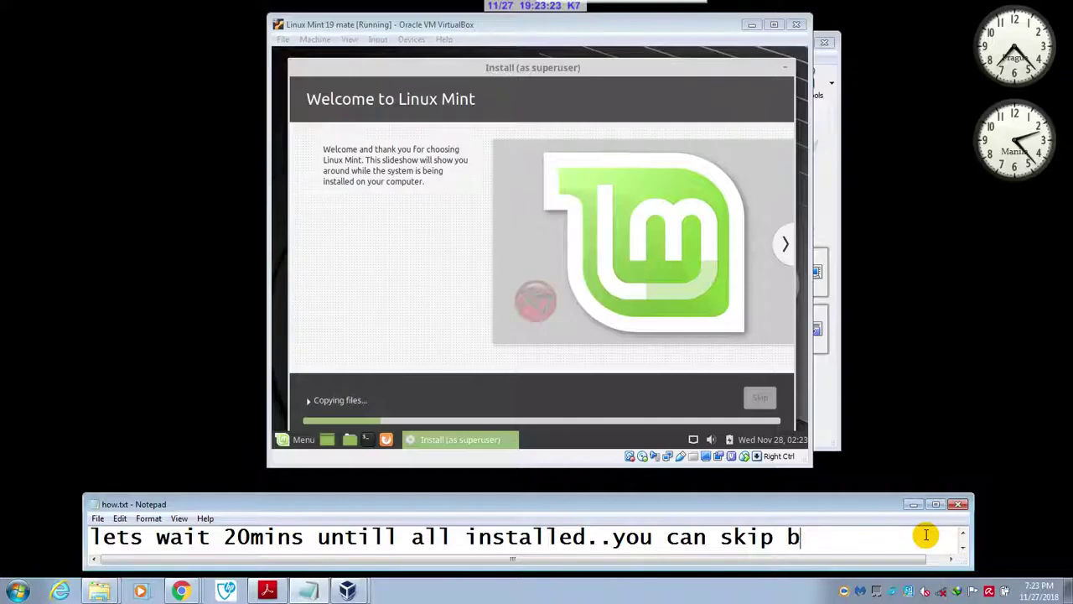
key(BackSpace)
key(BackSpace)
key(BackSpace)
key(BackSpace)
key(BackSpace)
key(BackSpace)
key(BackSpace)
key(BackSpace)
key(BackSpace)
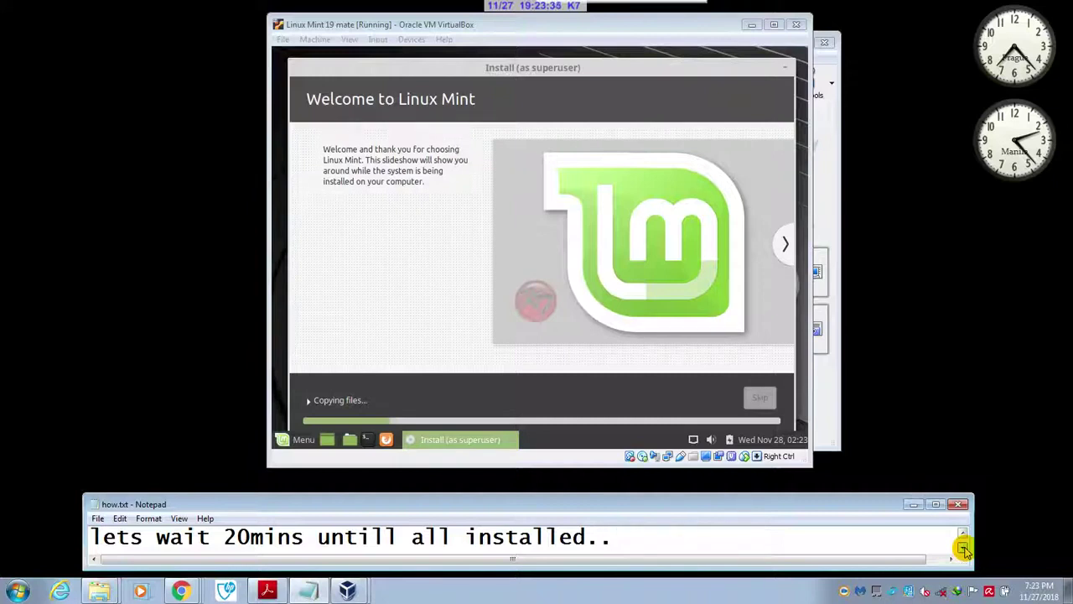
text(skip is)
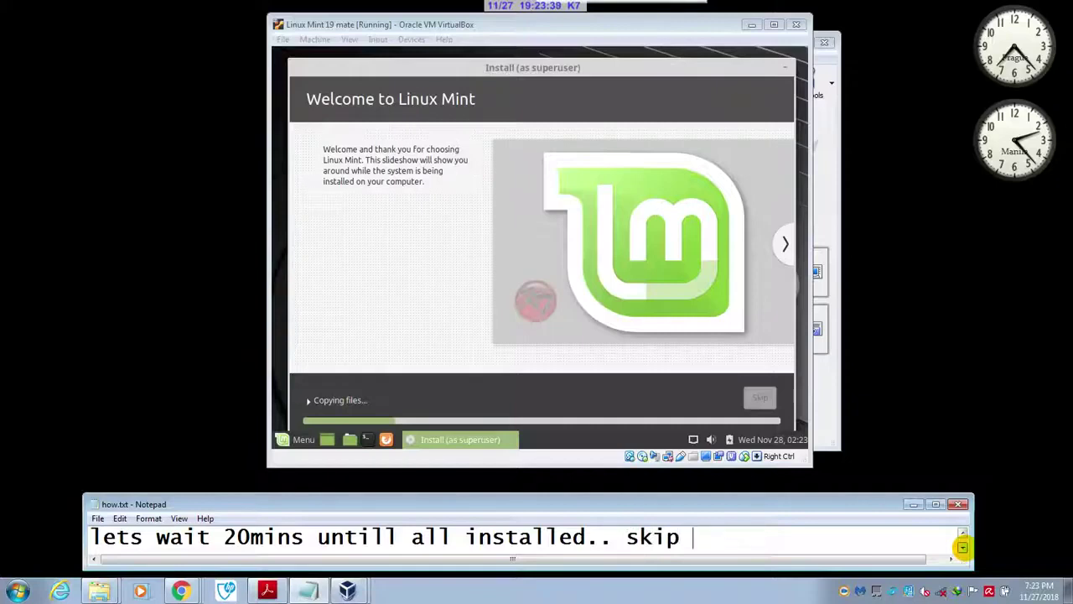
text( grayed)
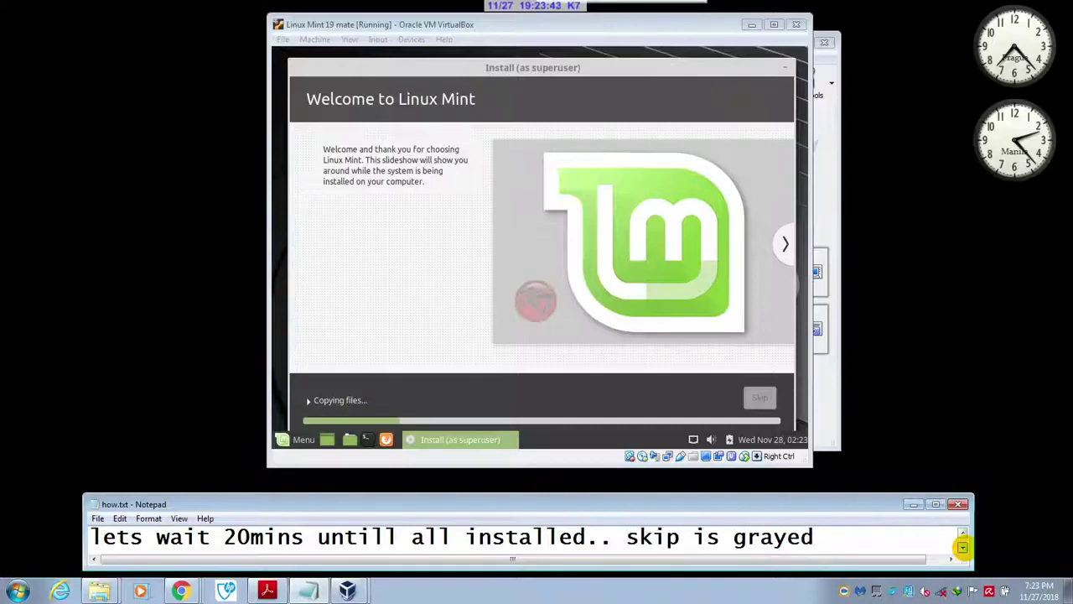
text( no)
text( s)
- Delete the stray trailing letter from the note while the installation finishes
key(BackSpace)
key(BackSpace)
key(BackSpace)
key(BackSpace)
key(BackSpace)
key(BackSpace)
key(BackSpace)
key(BackSpace)
key(BackSpace)
key(BackSpace)
key(BackSpace)
key(BackSpace)
key(BackSpace)
key(BackSpace)
key(BackSpace)
key(BackSpace)
key(BackSpace)
key(BackSpace)
key(BackSpace)
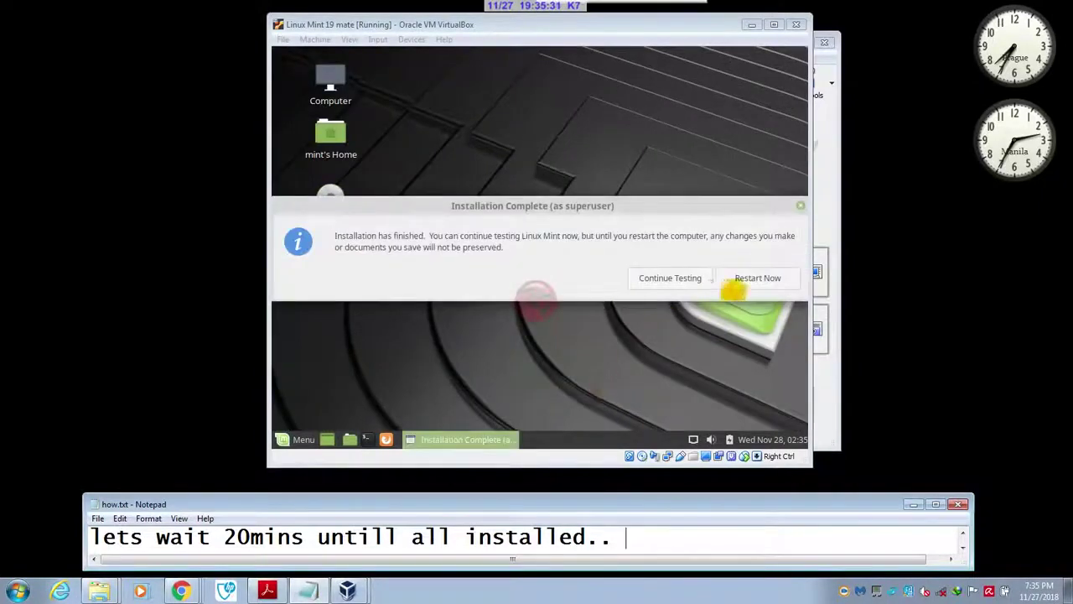
- Restart the machine from the Installation Complete dialog, advancing the notes to the ENTER note
click(963, 549)
click(963, 550)
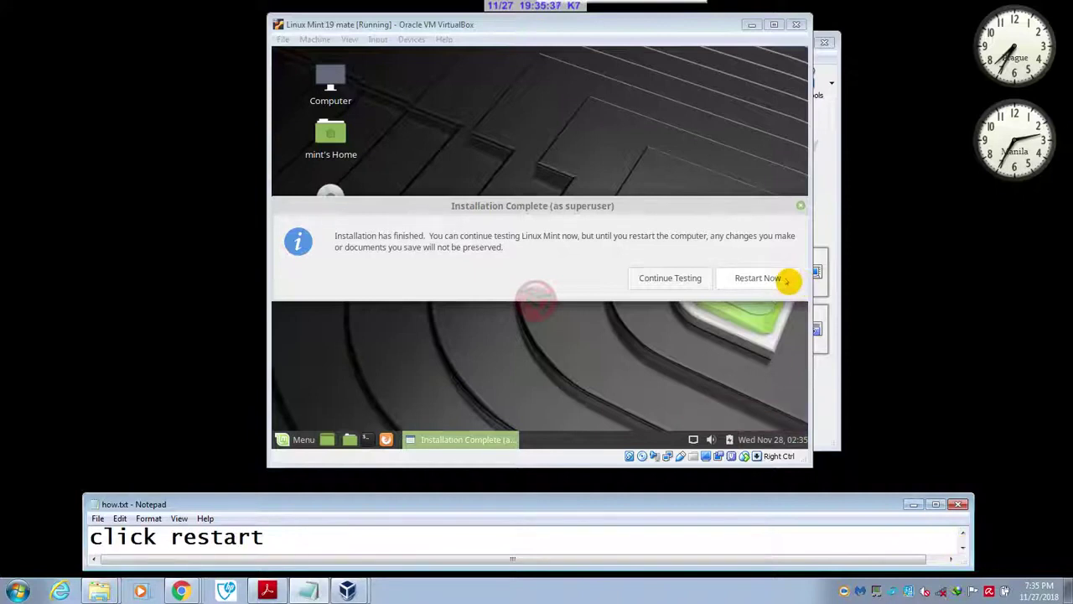
click(787, 282)
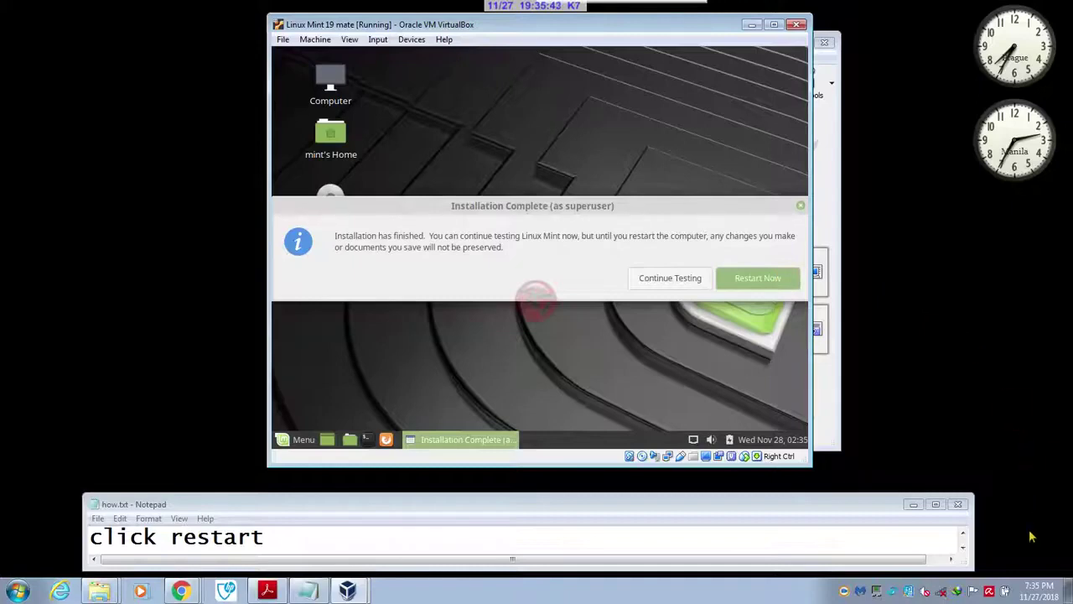
click(964, 538)
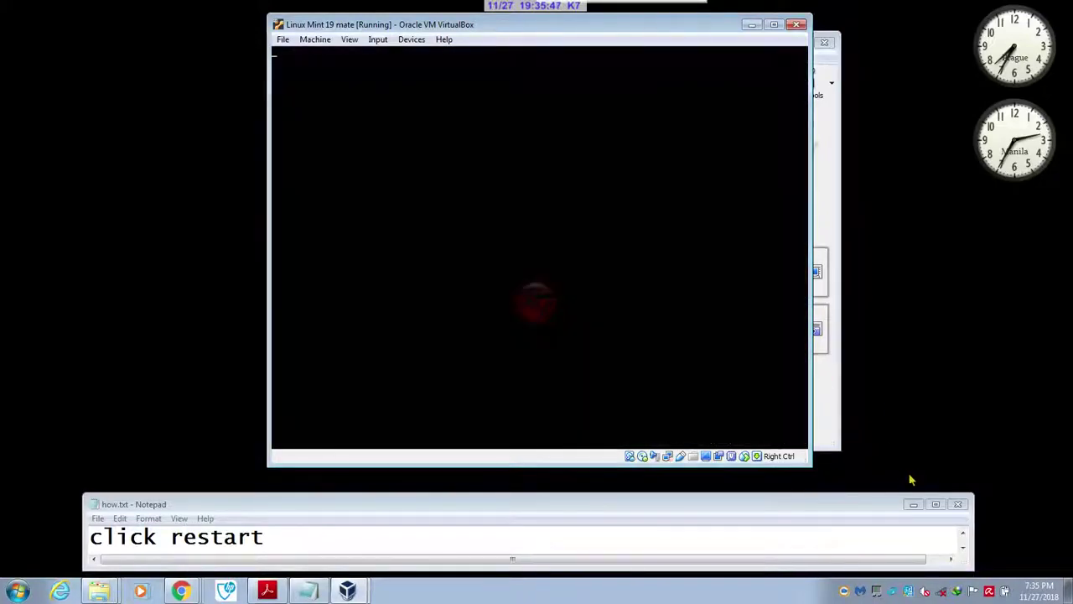
click(963, 538)
click(963, 549)
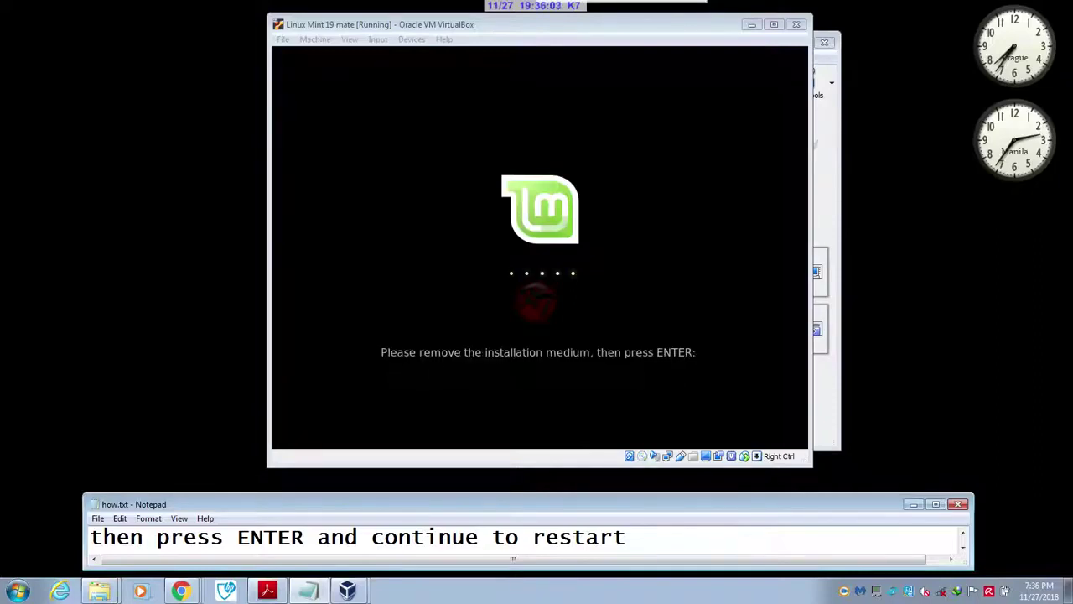
- Press Enter in the VM to continue rebooting, then clear the current notes line
key(alt+Tab)
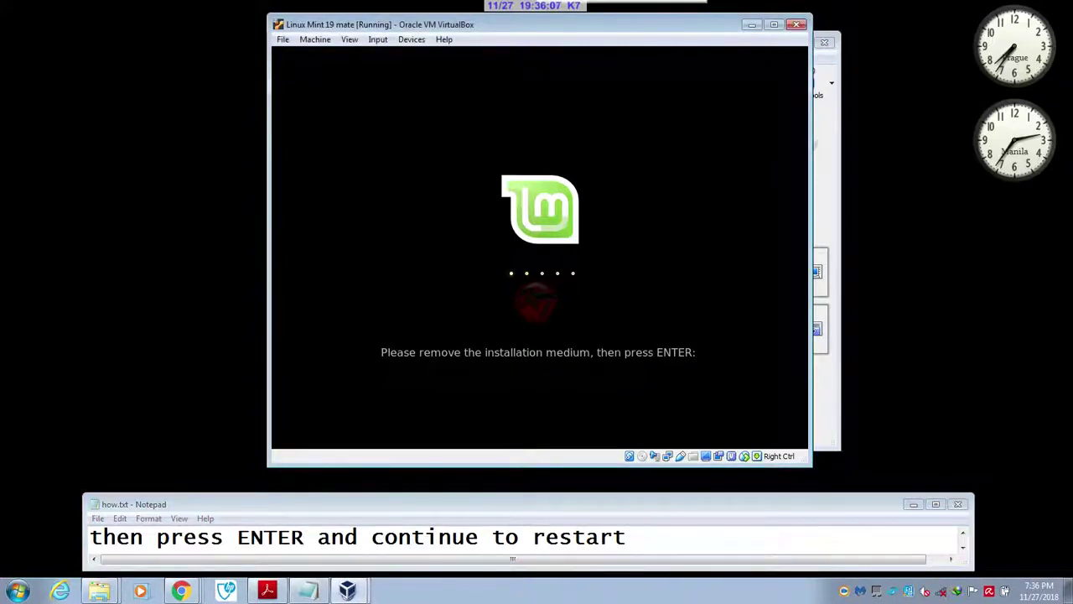
key(Return)
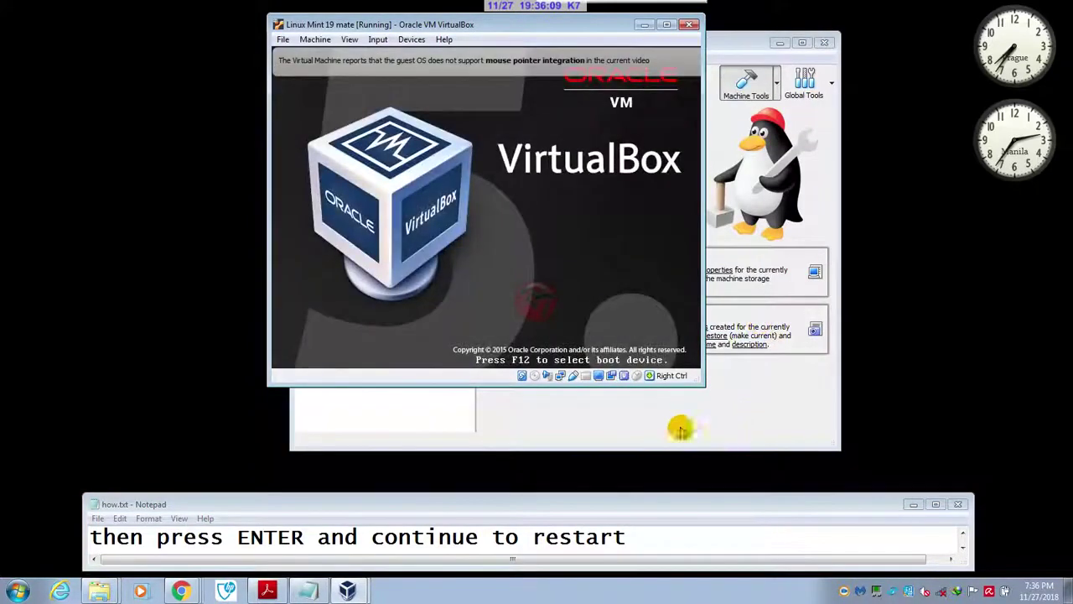
click(963, 550)
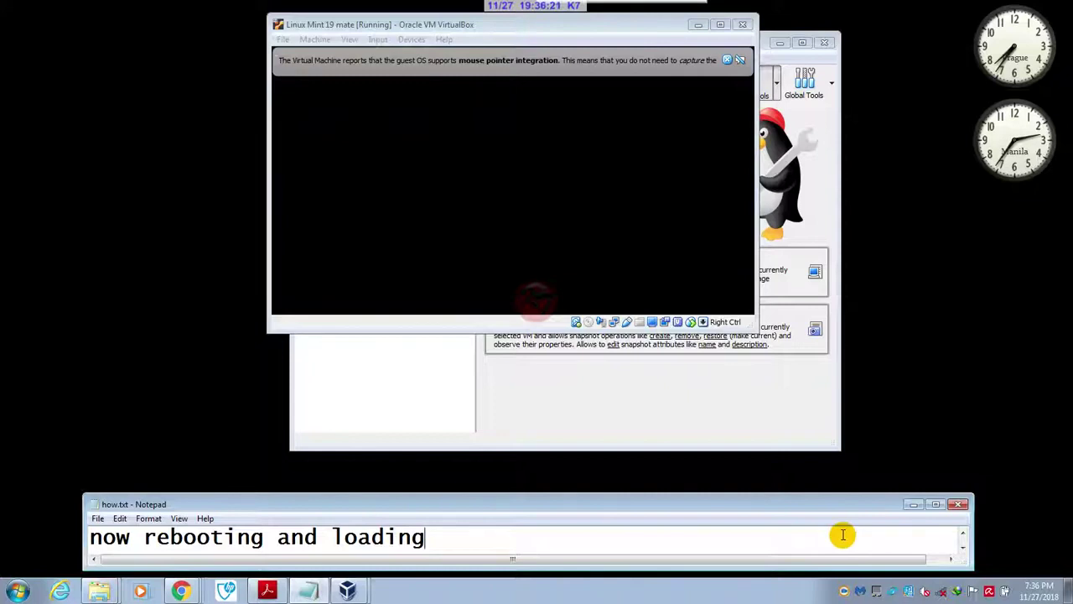
key(ctrl+a)
key(Delete)
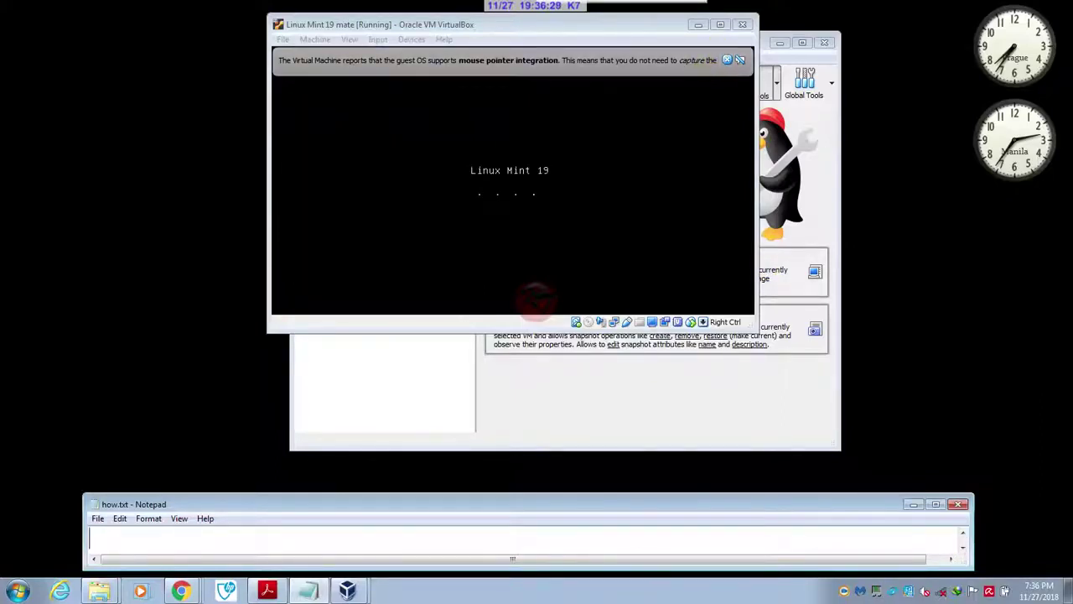
- Dismiss the mouse integration notification while Linux Mint boots
click(727, 60)
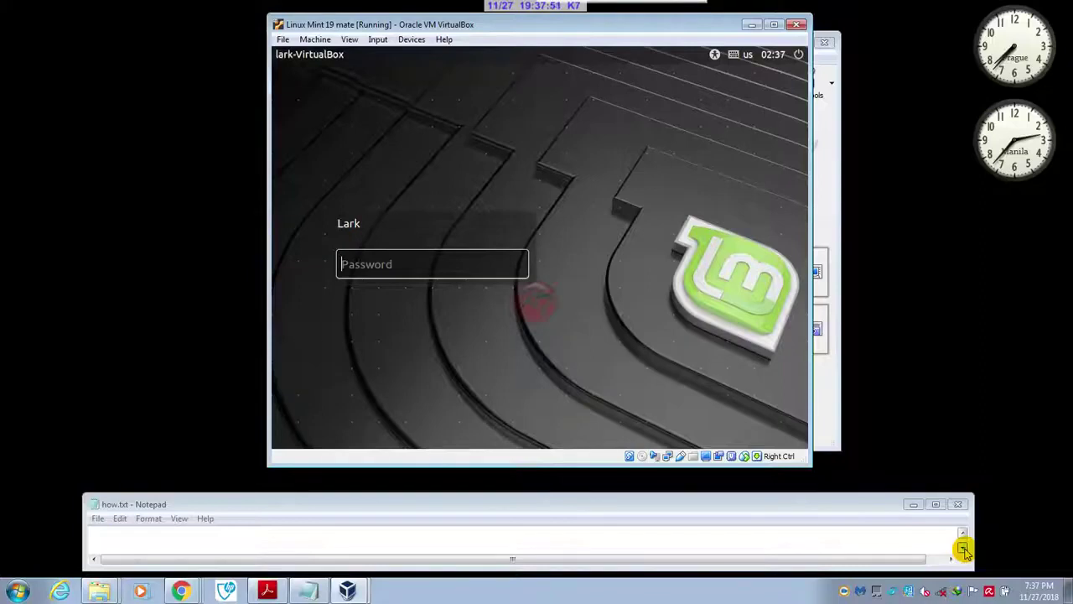
- Log in to Linux Mint as the new user by entering the account password
click(965, 547)
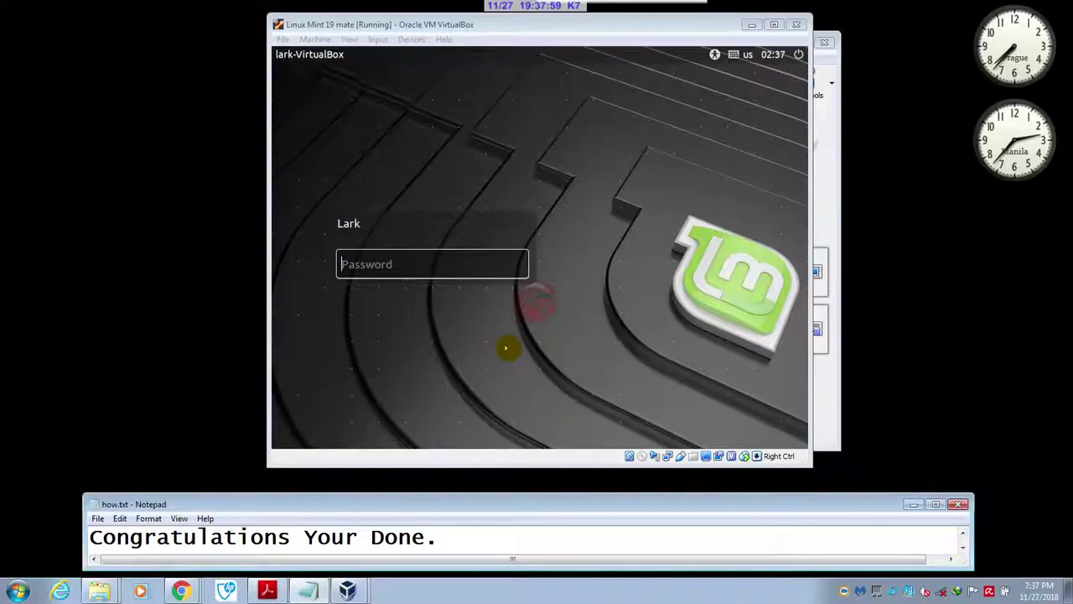
click(466, 267)
text(••••)
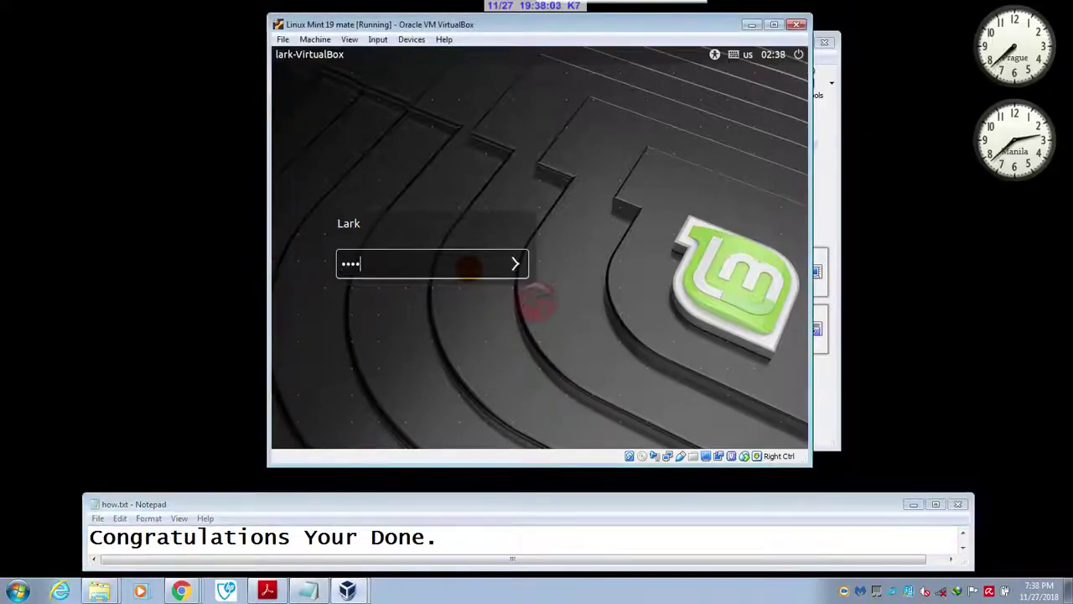
key(Return)
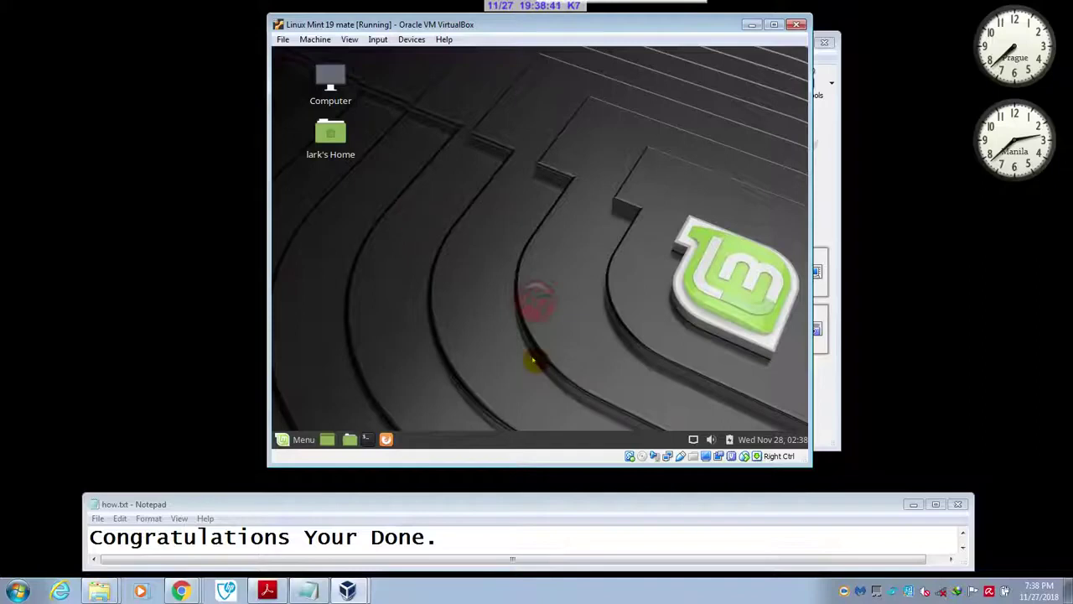
- Add a 'notice no installation disc' remark to the notes and close the Welcome to Linux Mint screen
click(634, 540)
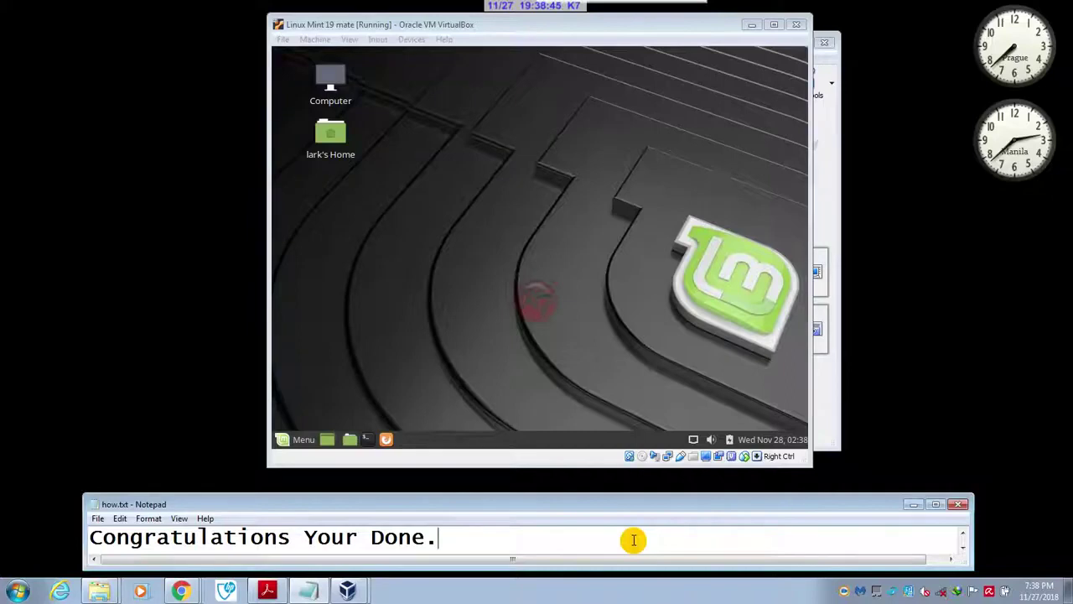
text(notice)
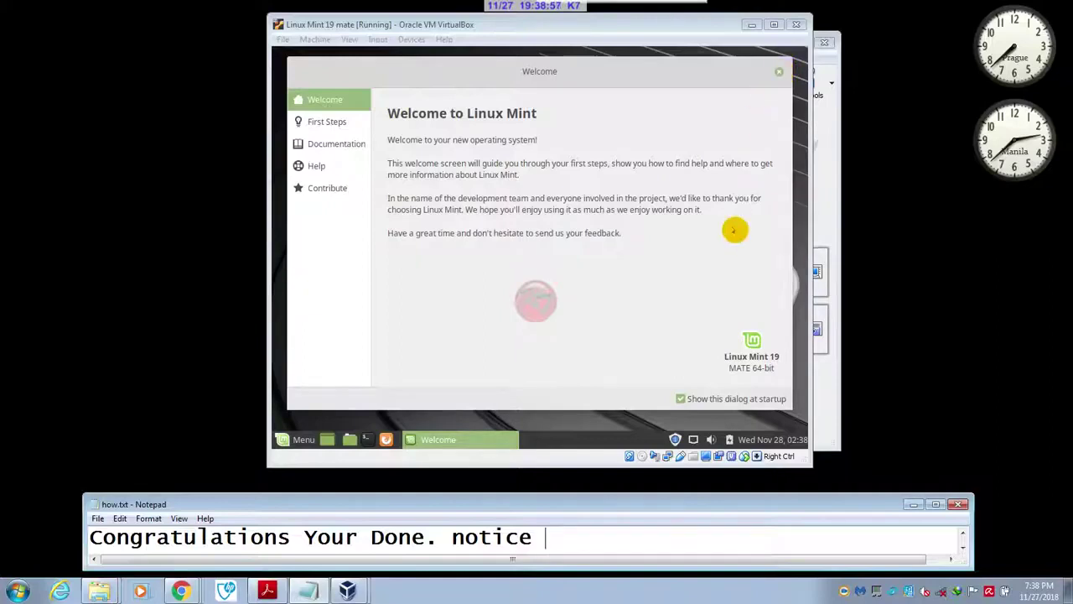
text(no inta)
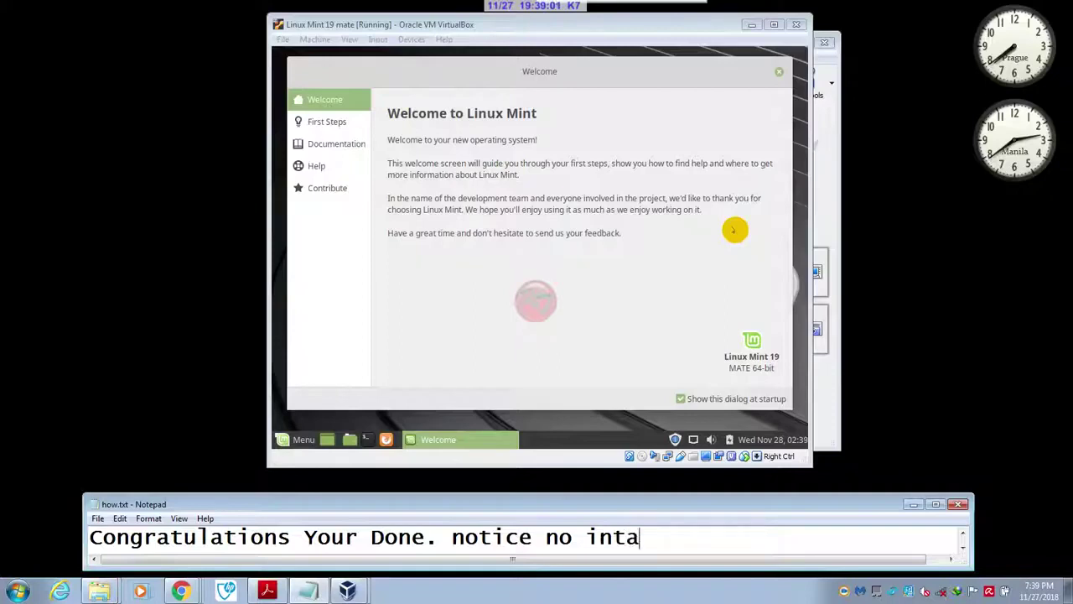
text(llation)
text( dis)
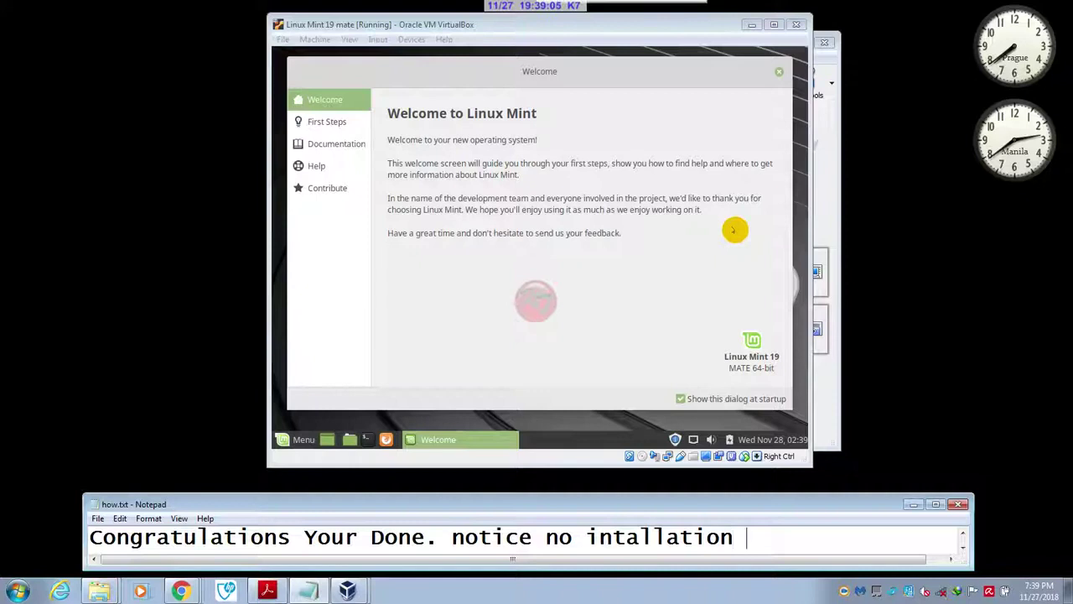
text(c)
key(BackSpace)
key(BackSpace)
key(BackSpace)
key(BackSpace)
key(BackSpace)
key(BackSpace)
key(BackSpace)
key(BackSpace)
key(BackSpace)
key(BackSpace)
key(BackSpace)
key(BackSpace)
key(BackSpace)
key(BackSpace)
key(BackSpace)
key(BackSpace)
key(BackSpace)
key(BackSpace)
key(BackSpace)
key(BackSpace)
key(BackSpace)
key(BackSpace)
key(BackSpace)
key(BackSpace)
key(BackSpace)
key(BackSpace)
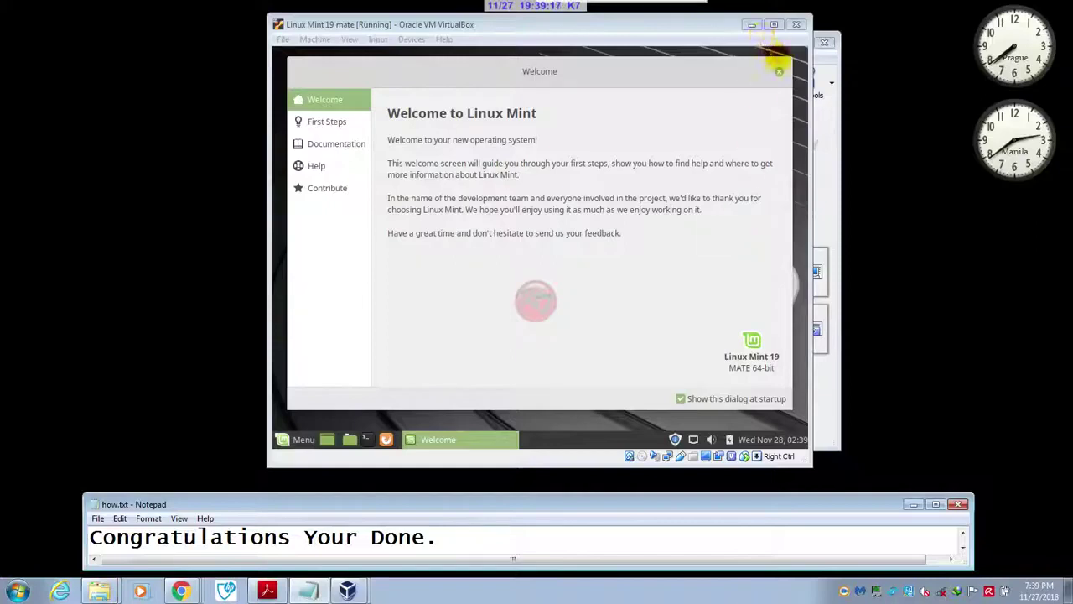
click(779, 72)
click(779, 72)
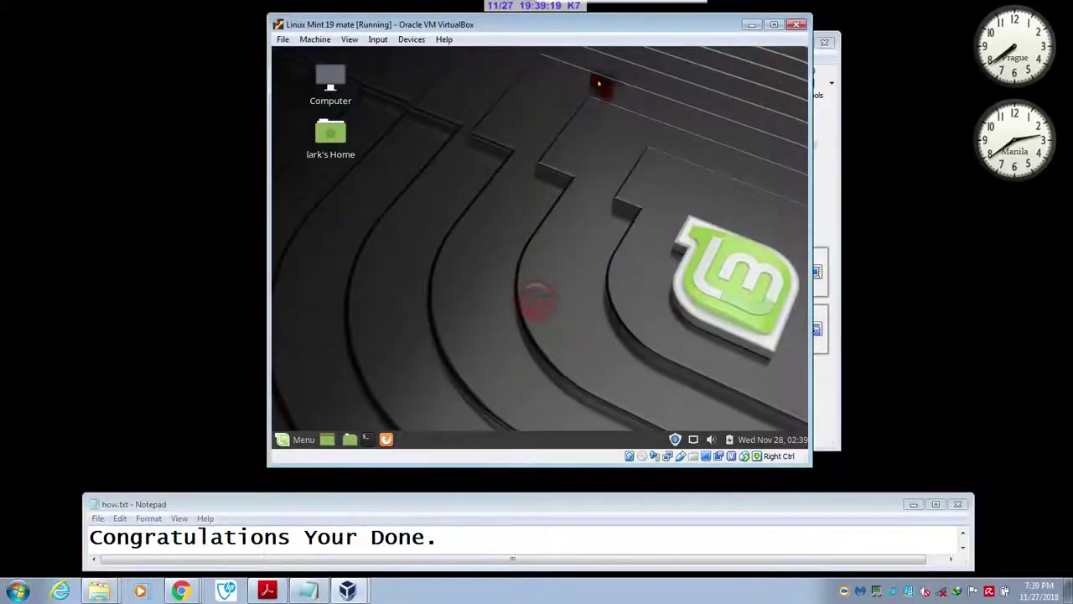